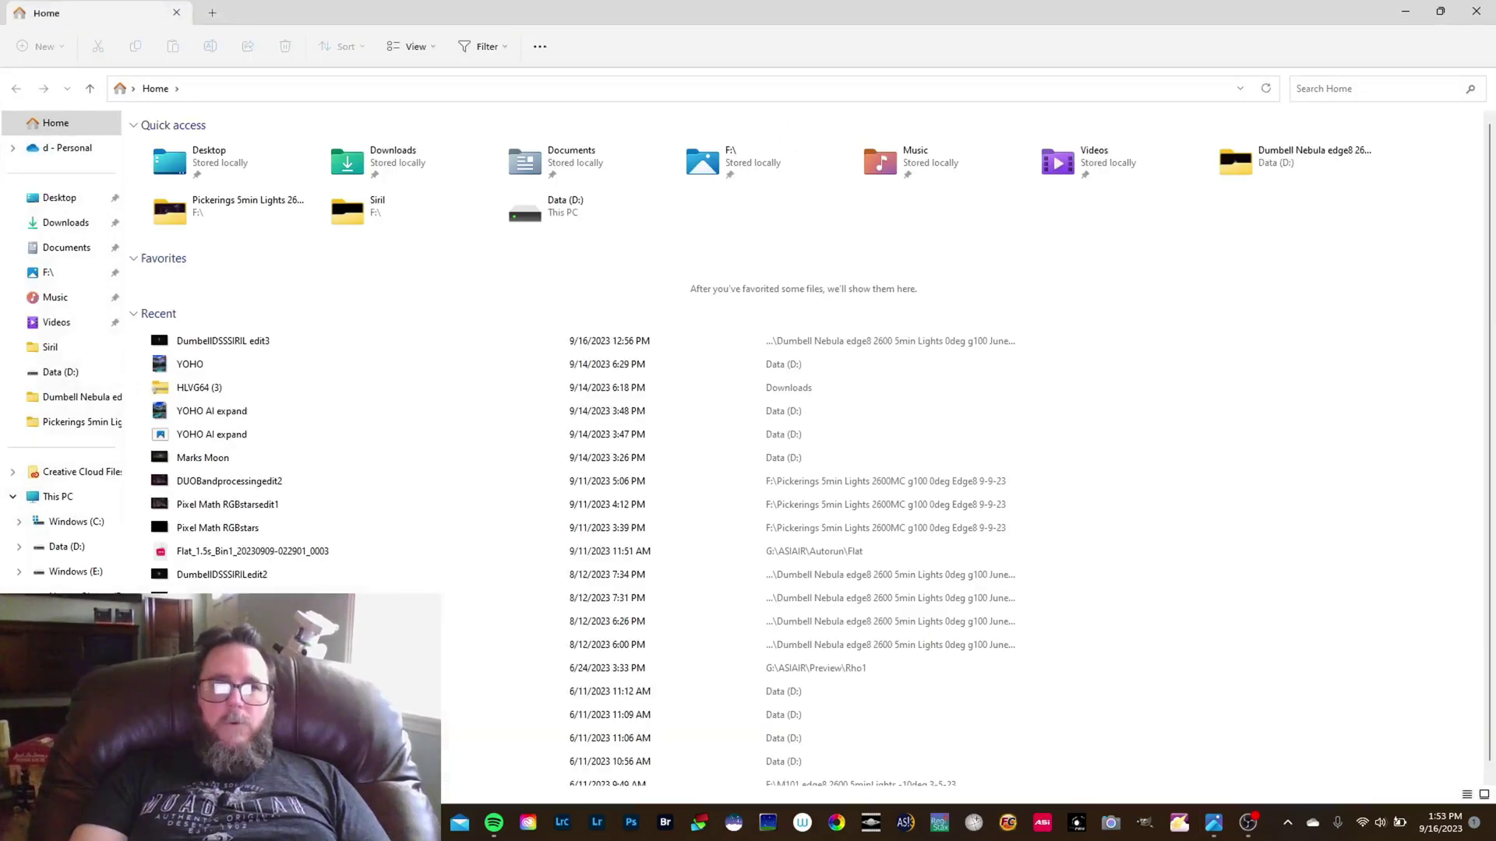
# Step: Check the four subfolders inside Siril, then close File Explorer to reveal DumbellDSSSIRIL_edit3.tif
pyautogui.click(73, 346)
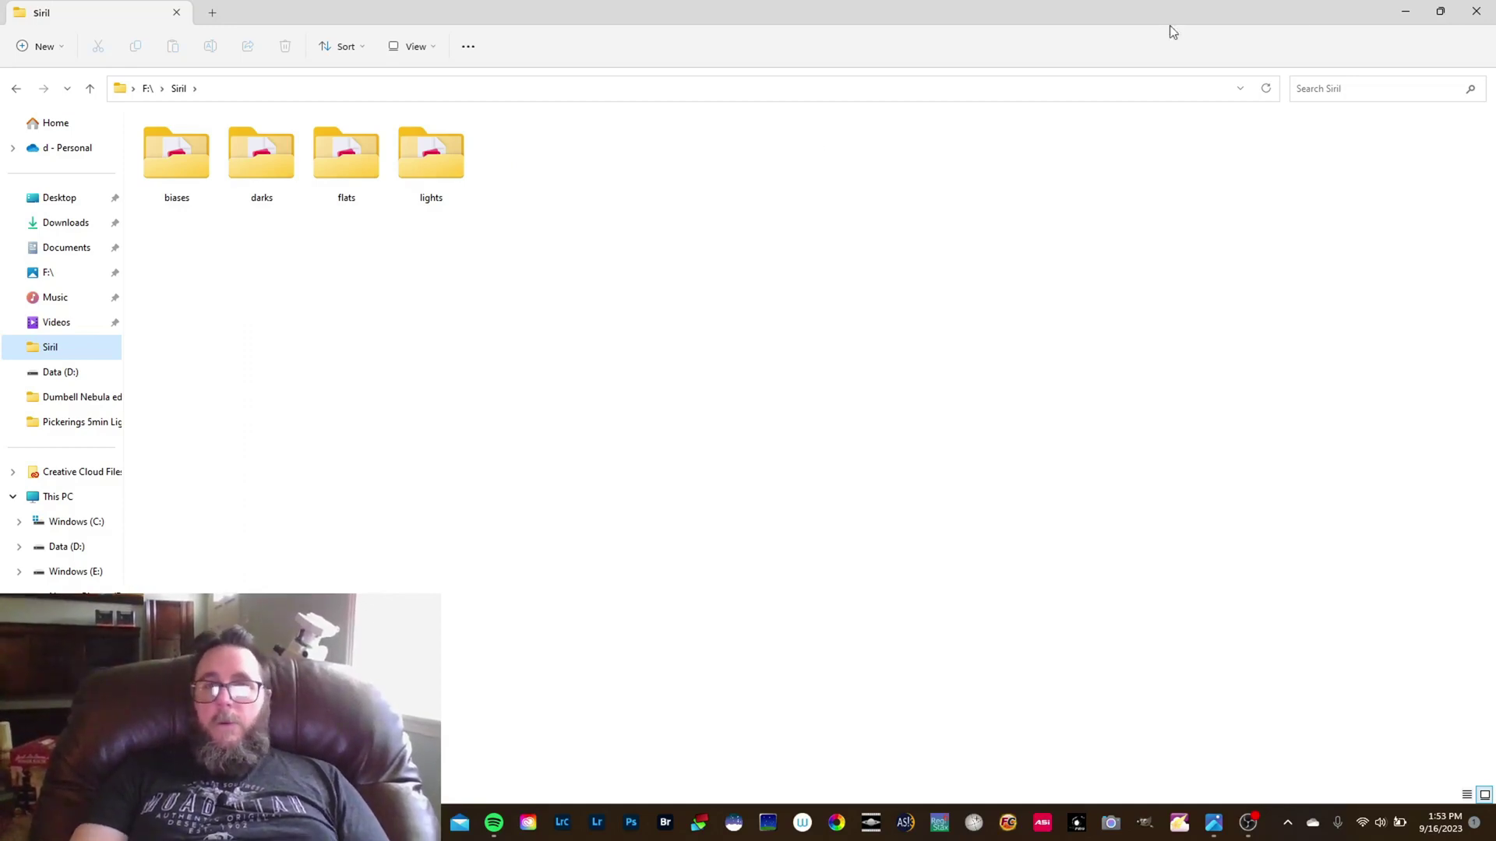
pyautogui.click(1474, 17)
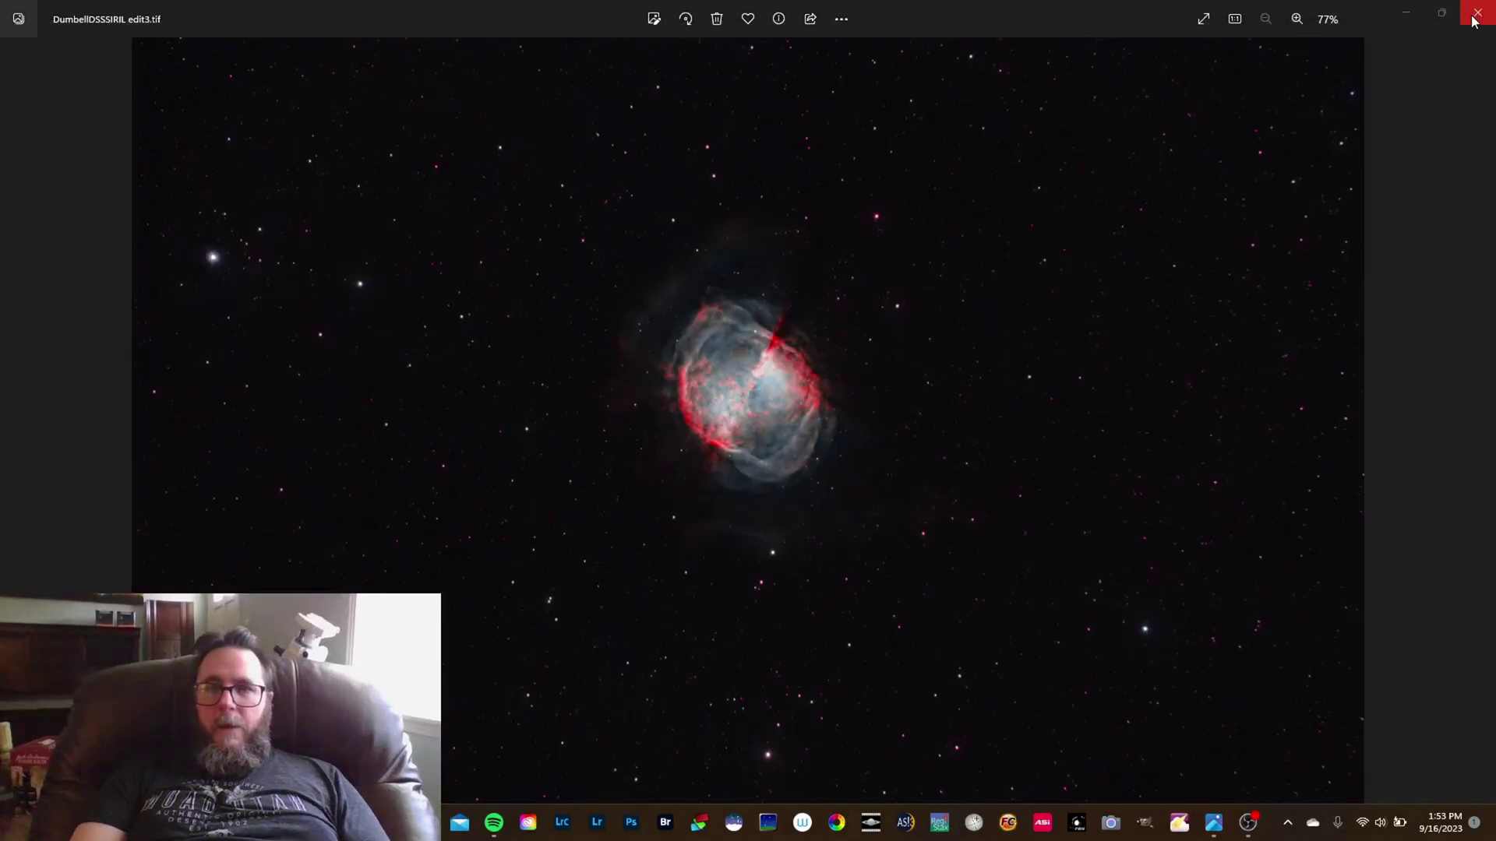
# Step: Launch Siril 1.2.0 from the taskbar and show the Scripts dropdown list
pyautogui.click(734, 826)
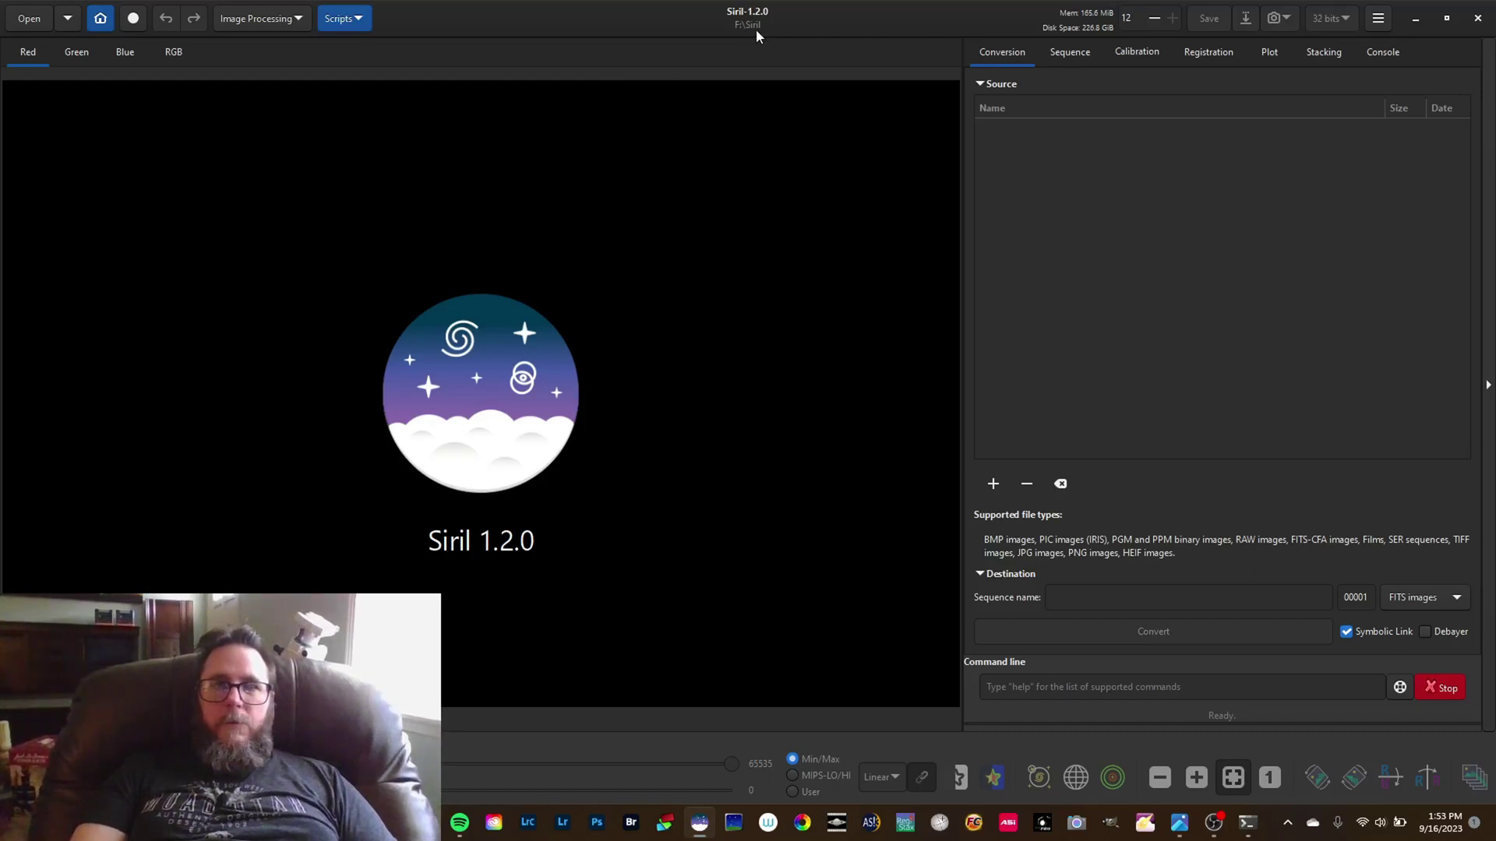
pyautogui.click(359, 20)
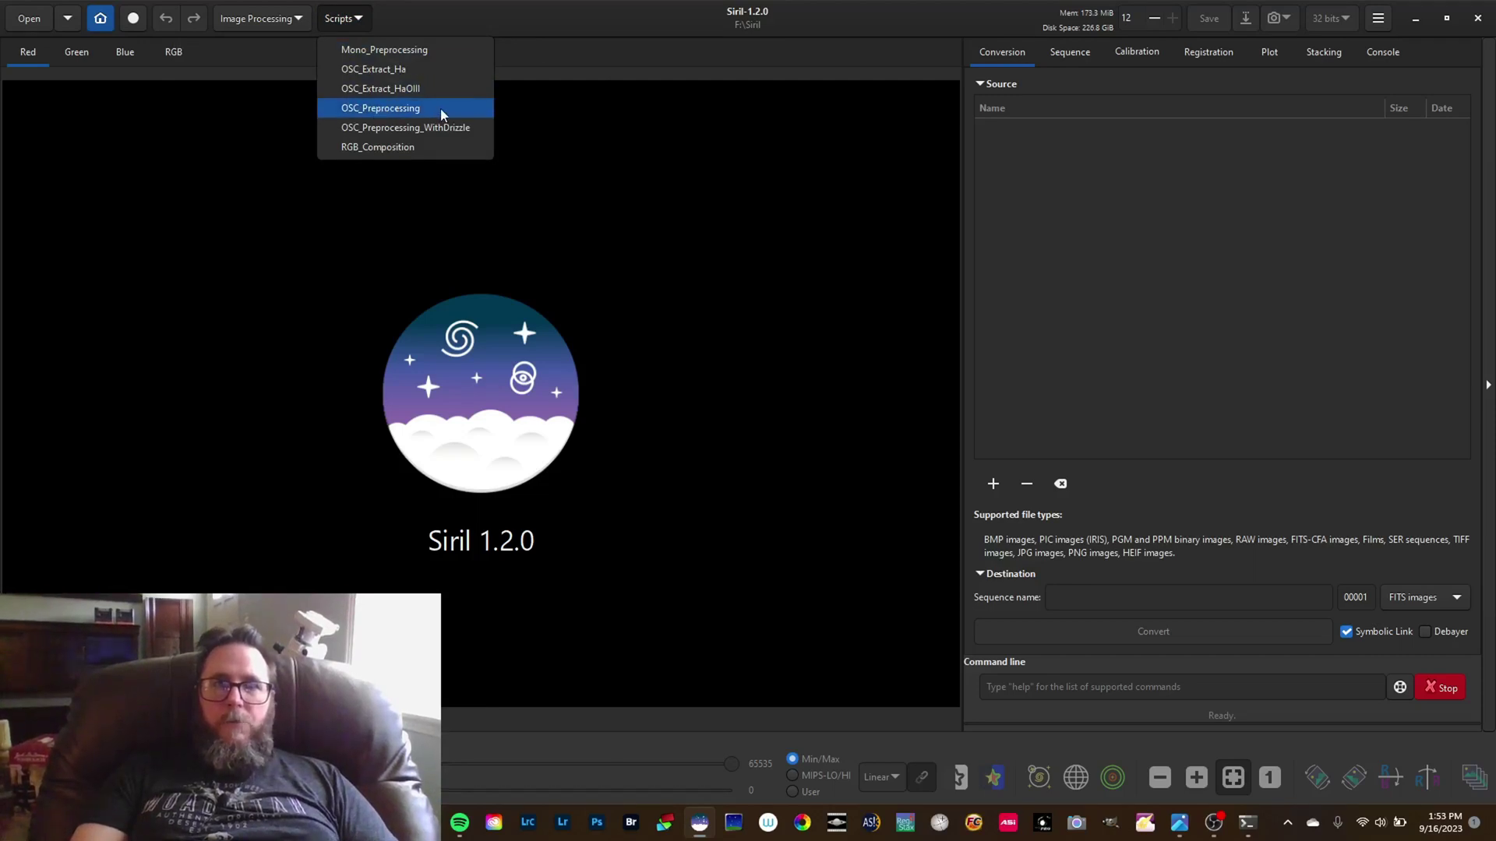
# Step: Run OSC_Preprocessing and scroll the Console log to the registration and stacking failure
pyautogui.click(398, 113)
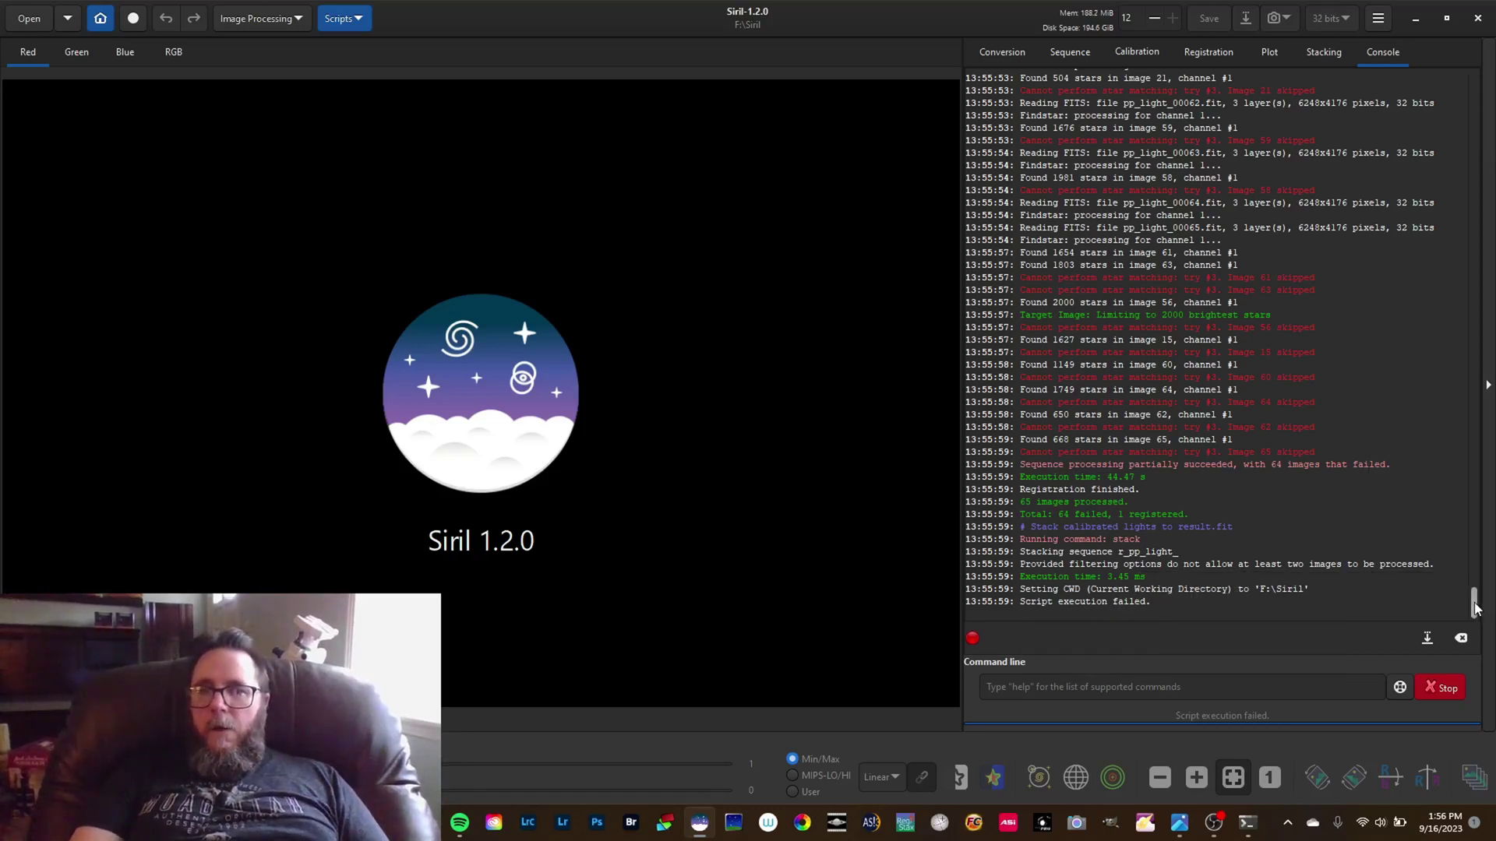
pyautogui.moveTo(1474, 601); pyautogui.dragTo(1473, 514)
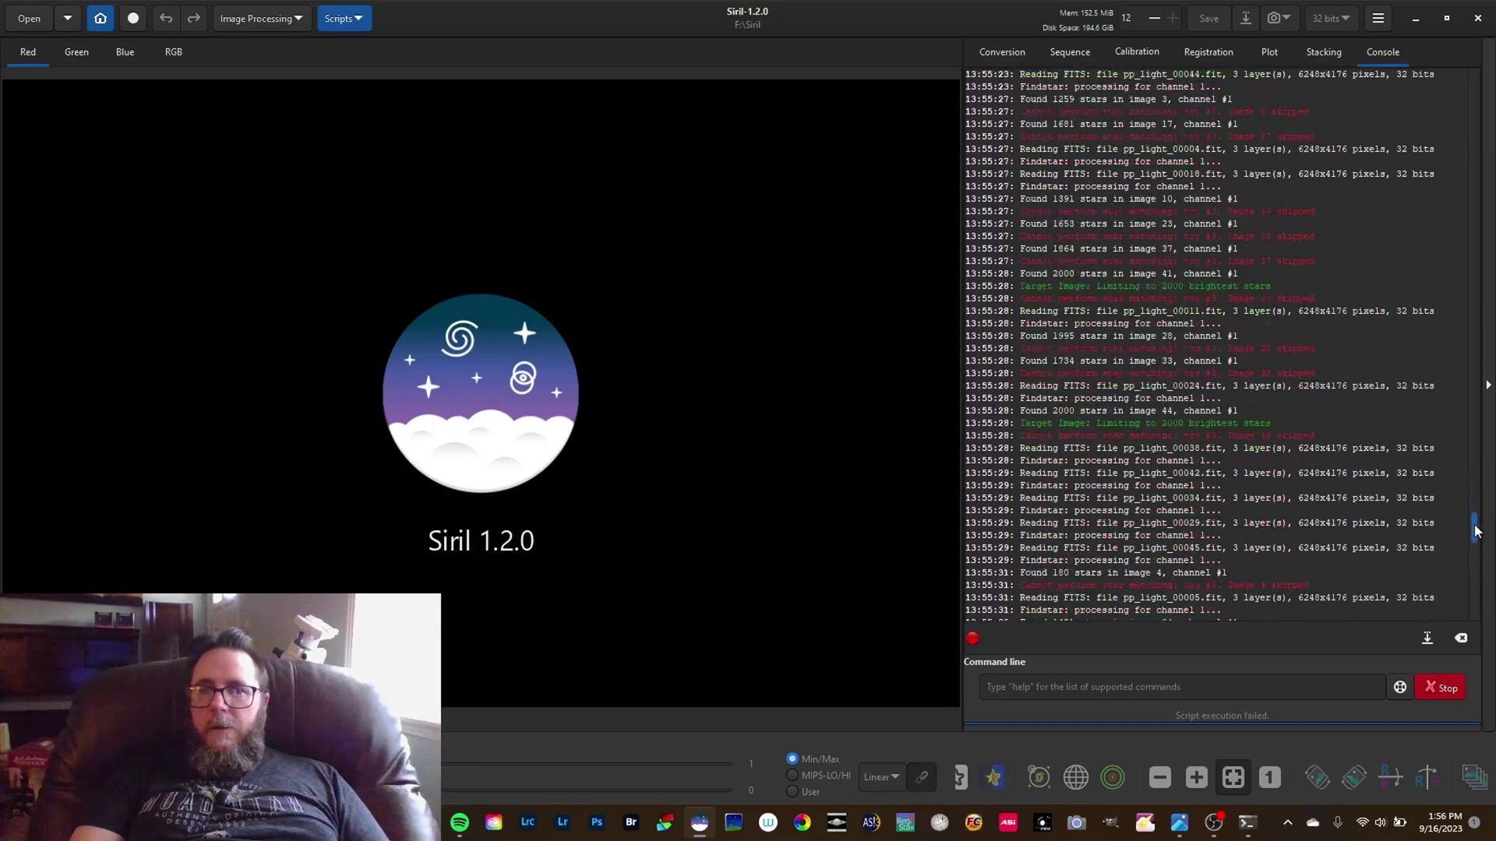
pyautogui.moveTo(1474, 534); pyautogui.dragTo(1474, 609)
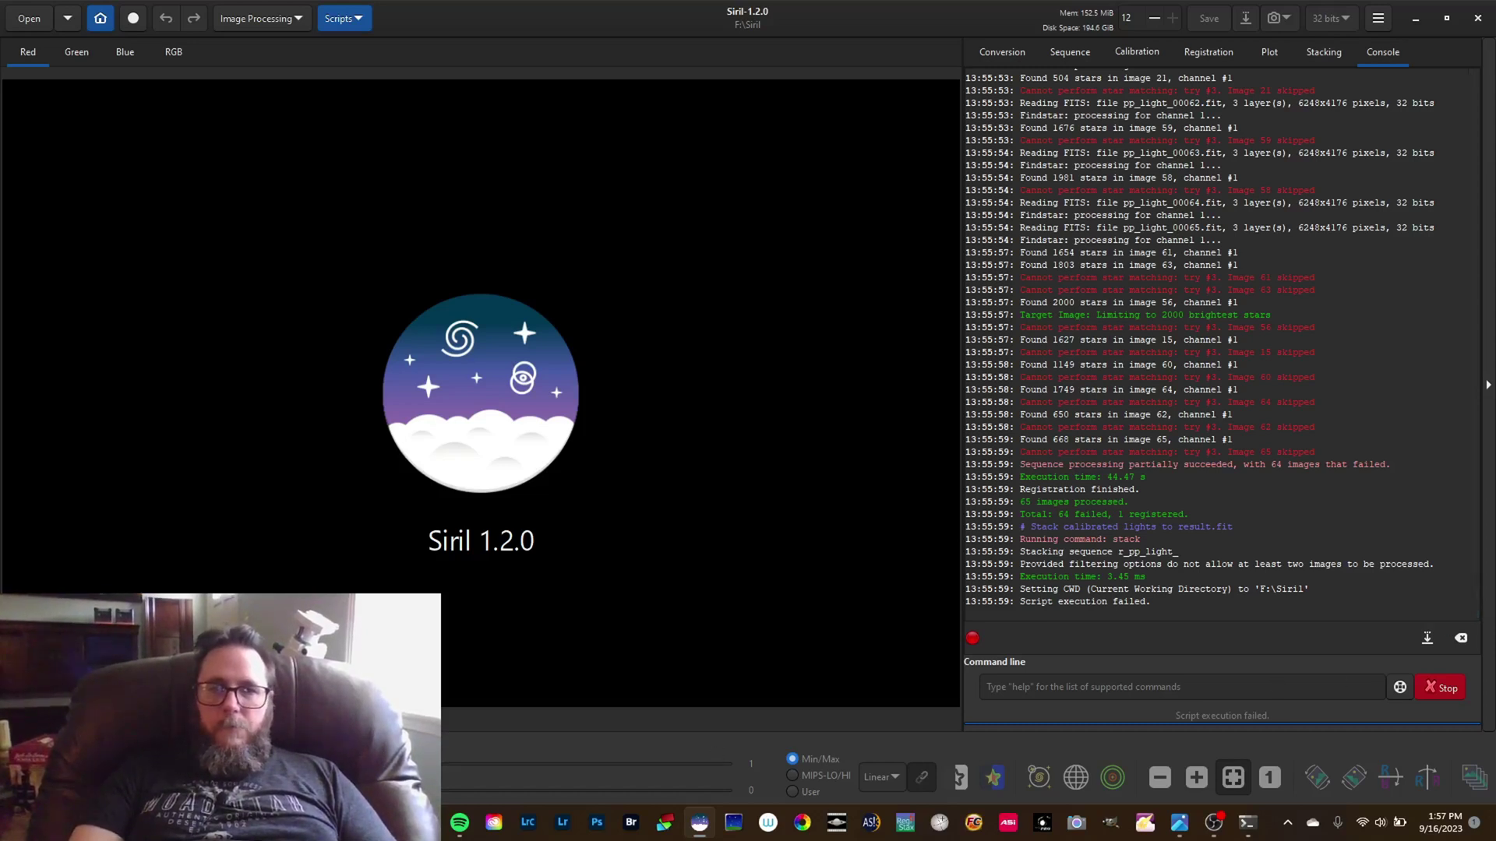
# Step: Permanently delete the process folder from F:\Siril in a new File Explorer window
pyautogui.press('super+e')
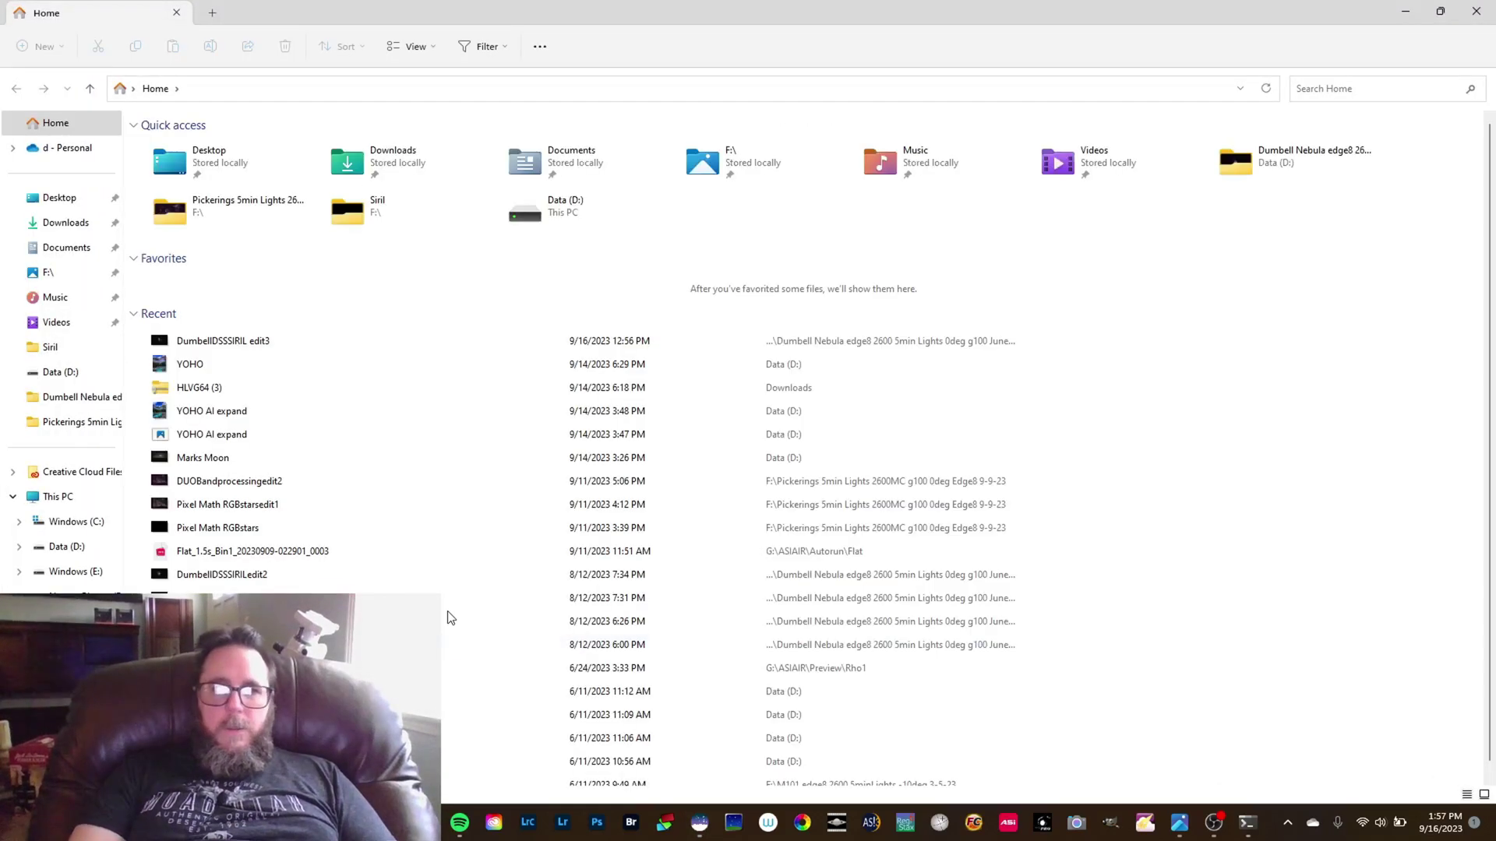
pyautogui.click(69, 351)
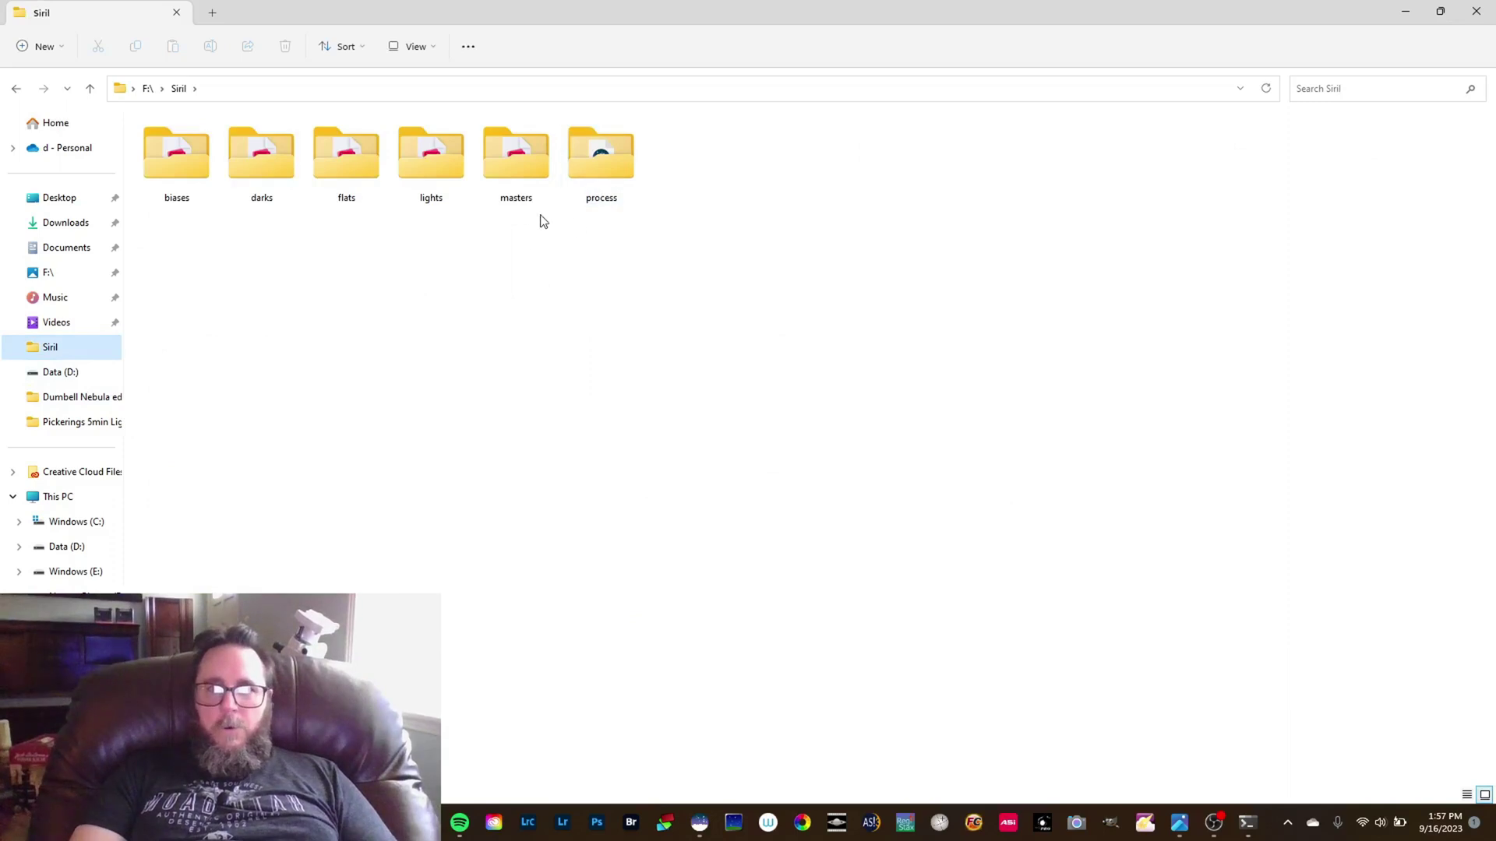
pyautogui.rightClick(609, 165)
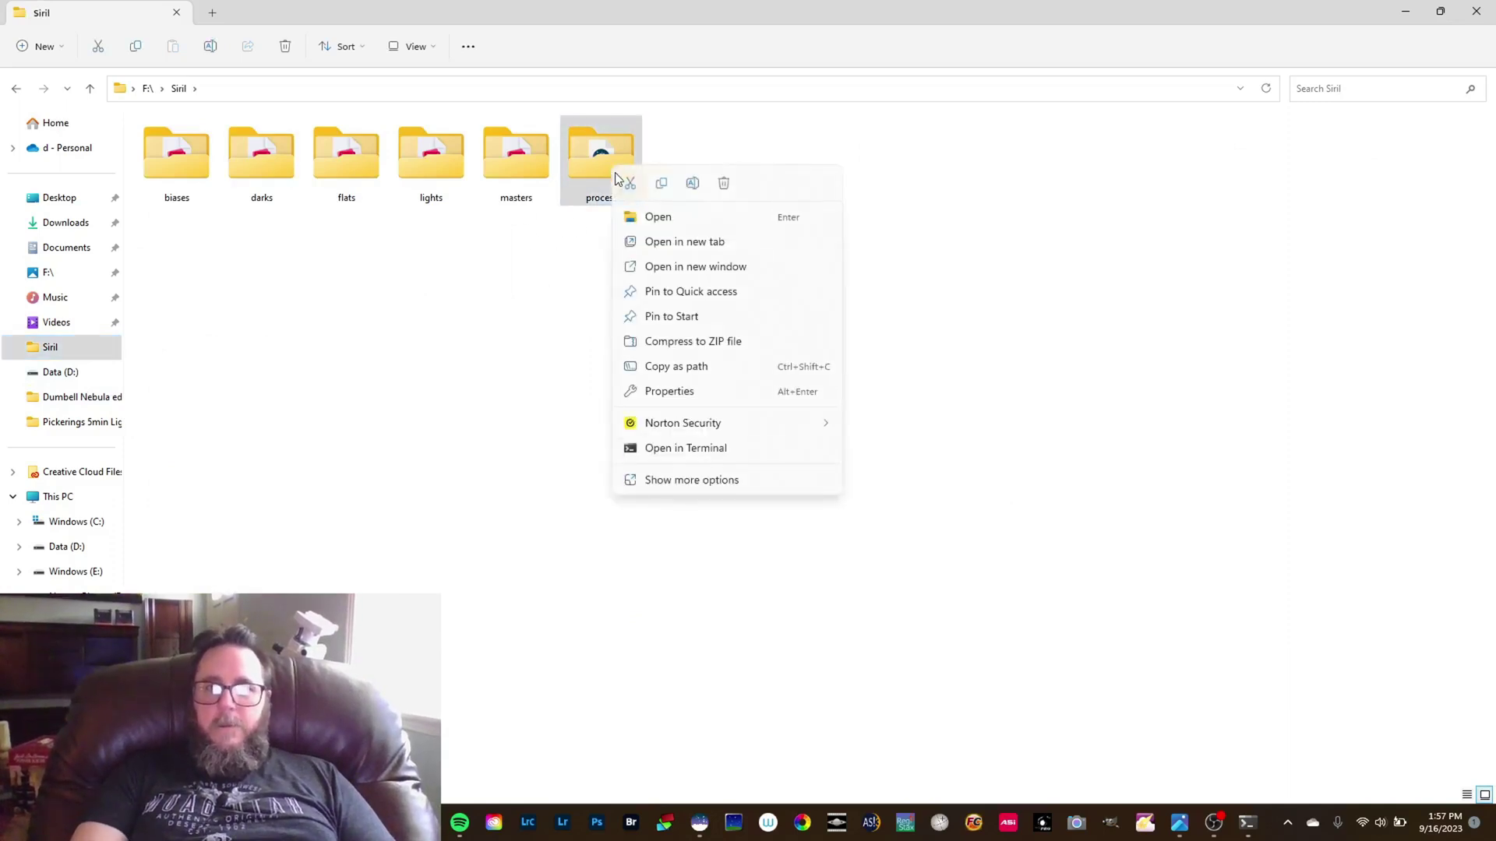
pyautogui.click(727, 185)
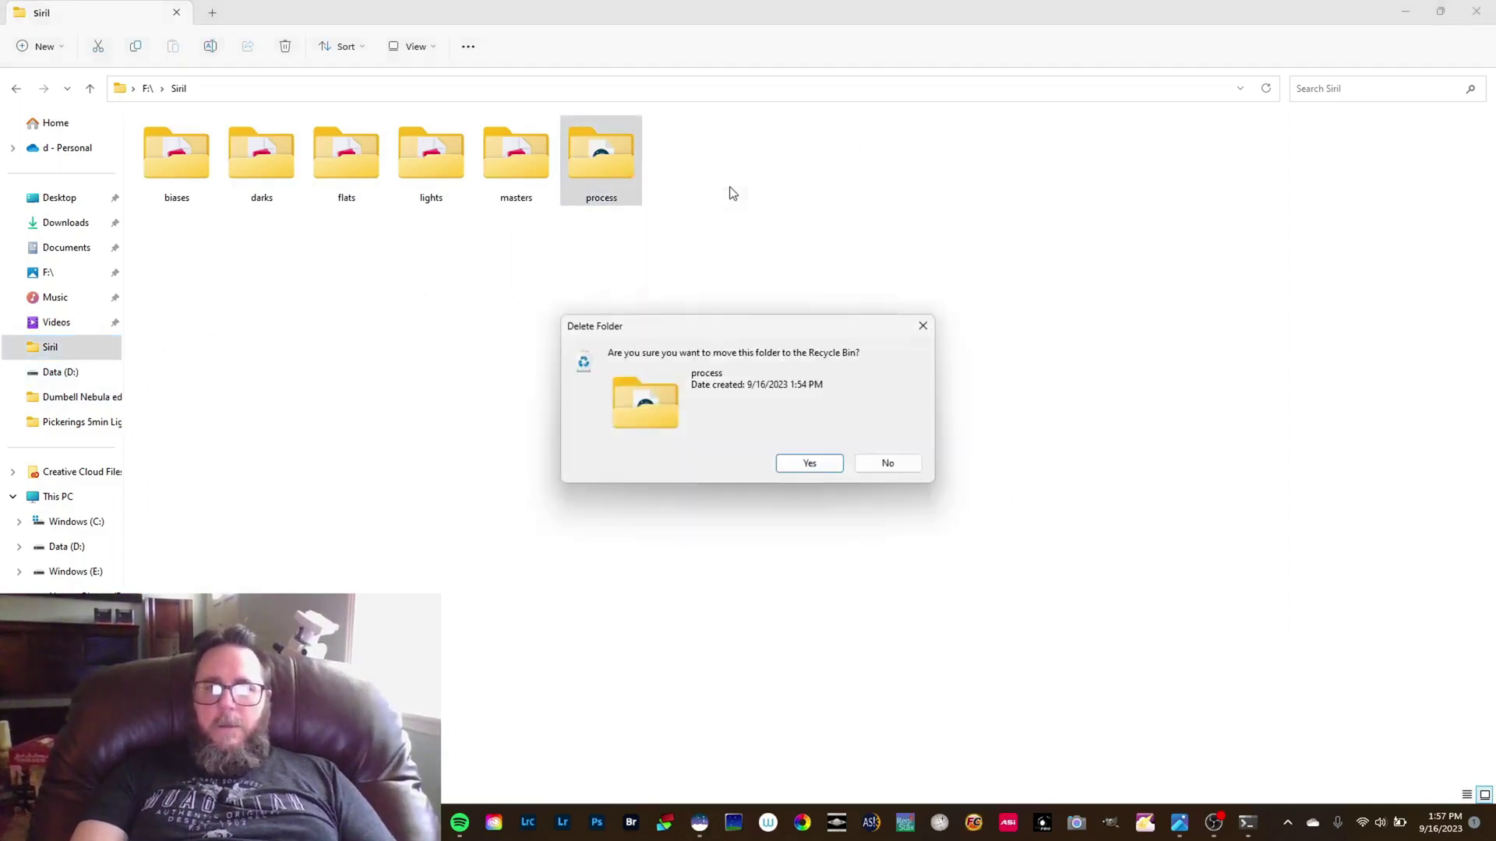
pyautogui.click(813, 461)
pyautogui.click(780, 332)
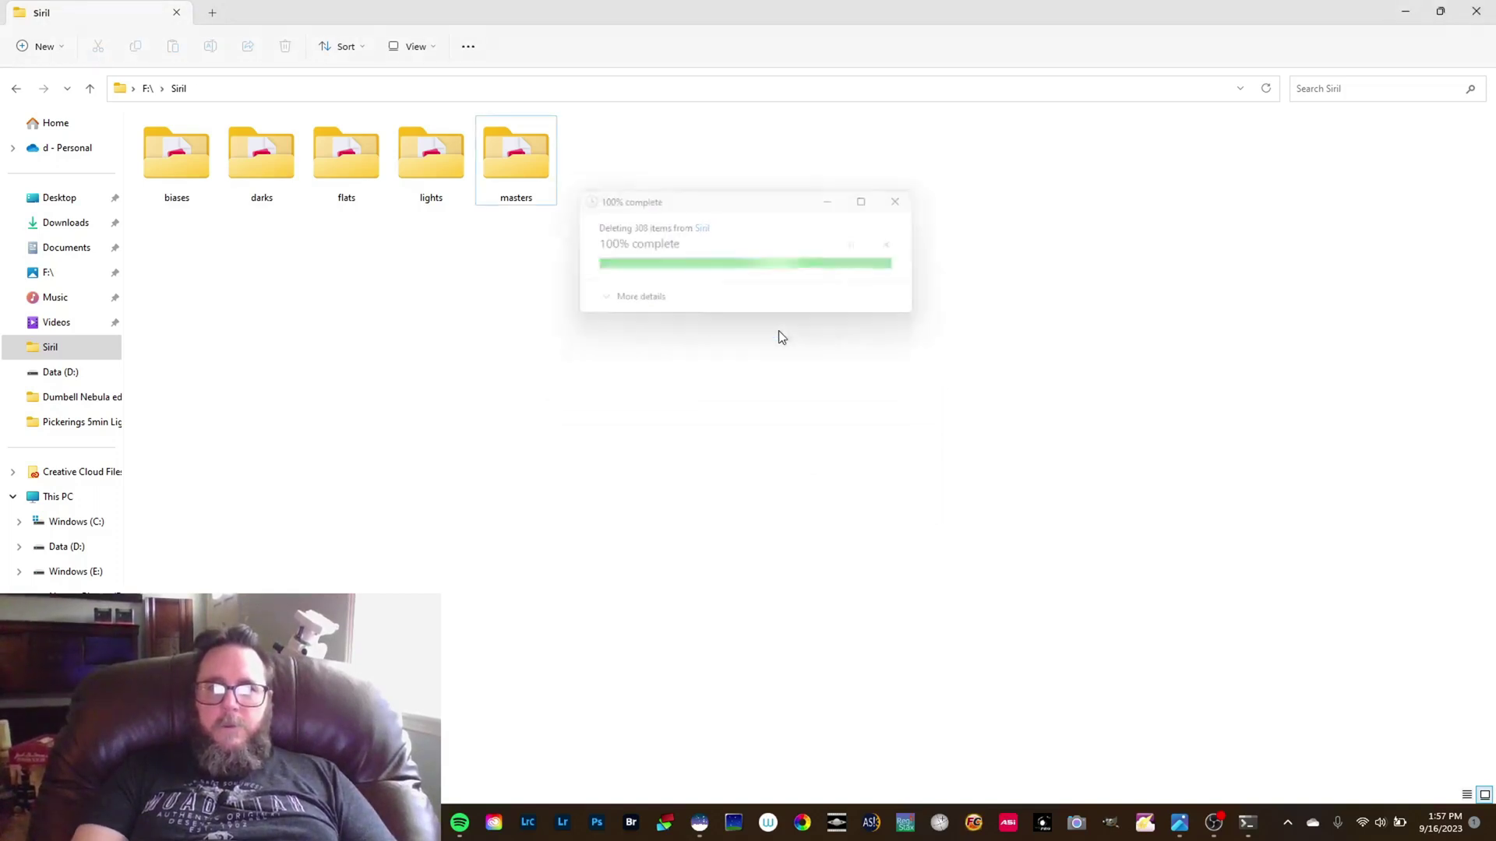
# Step: Delete the masters folder too, then minimize Explorer to get back to Siril
pyautogui.rightClick(530, 175)
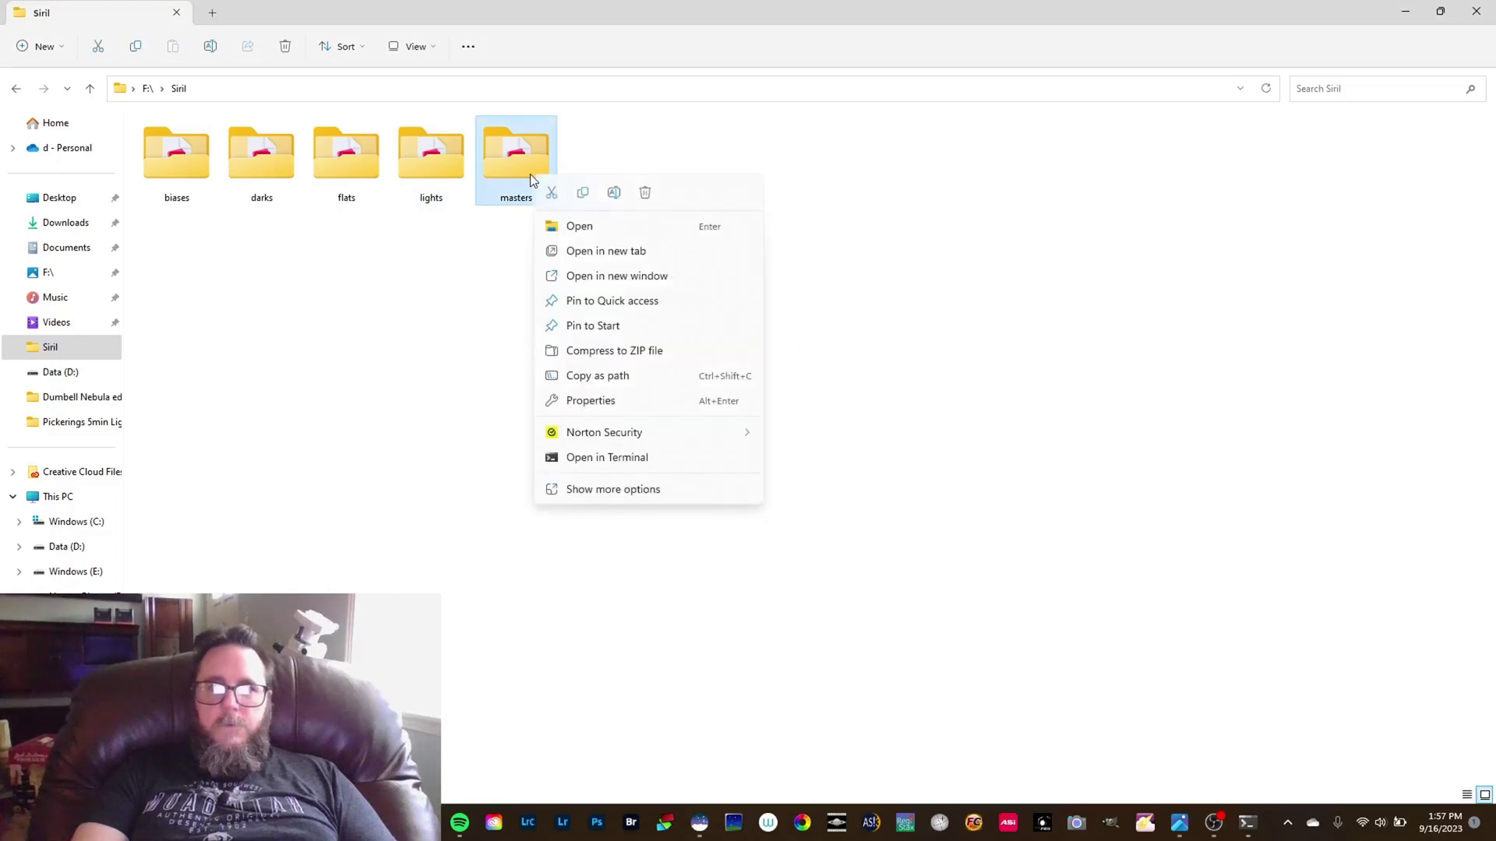
pyautogui.click(645, 192)
pyautogui.click(809, 464)
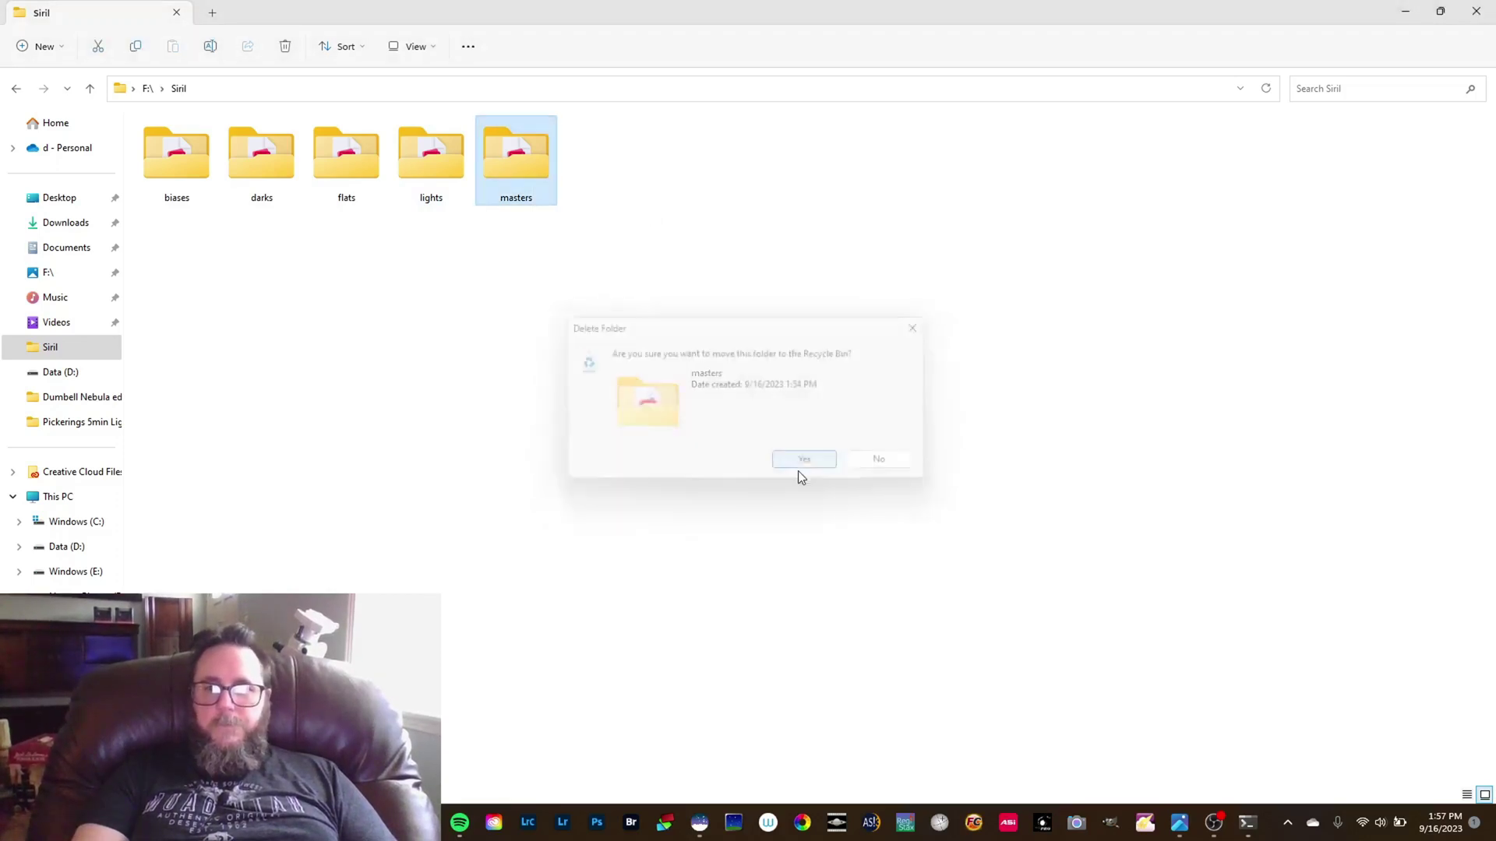
pyautogui.click(1405, 11)
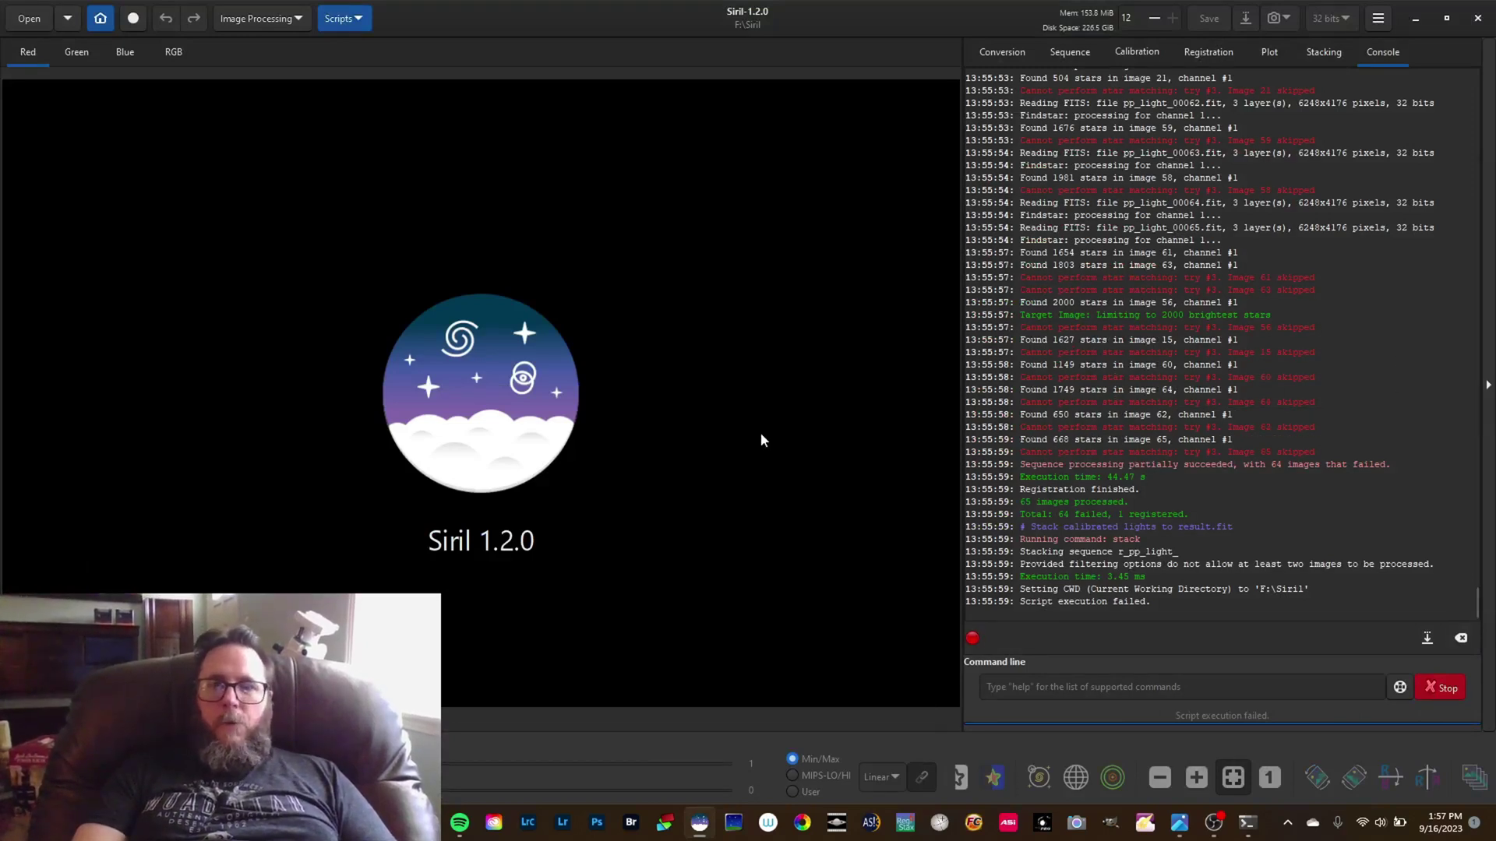
pyautogui.click(29, 19)
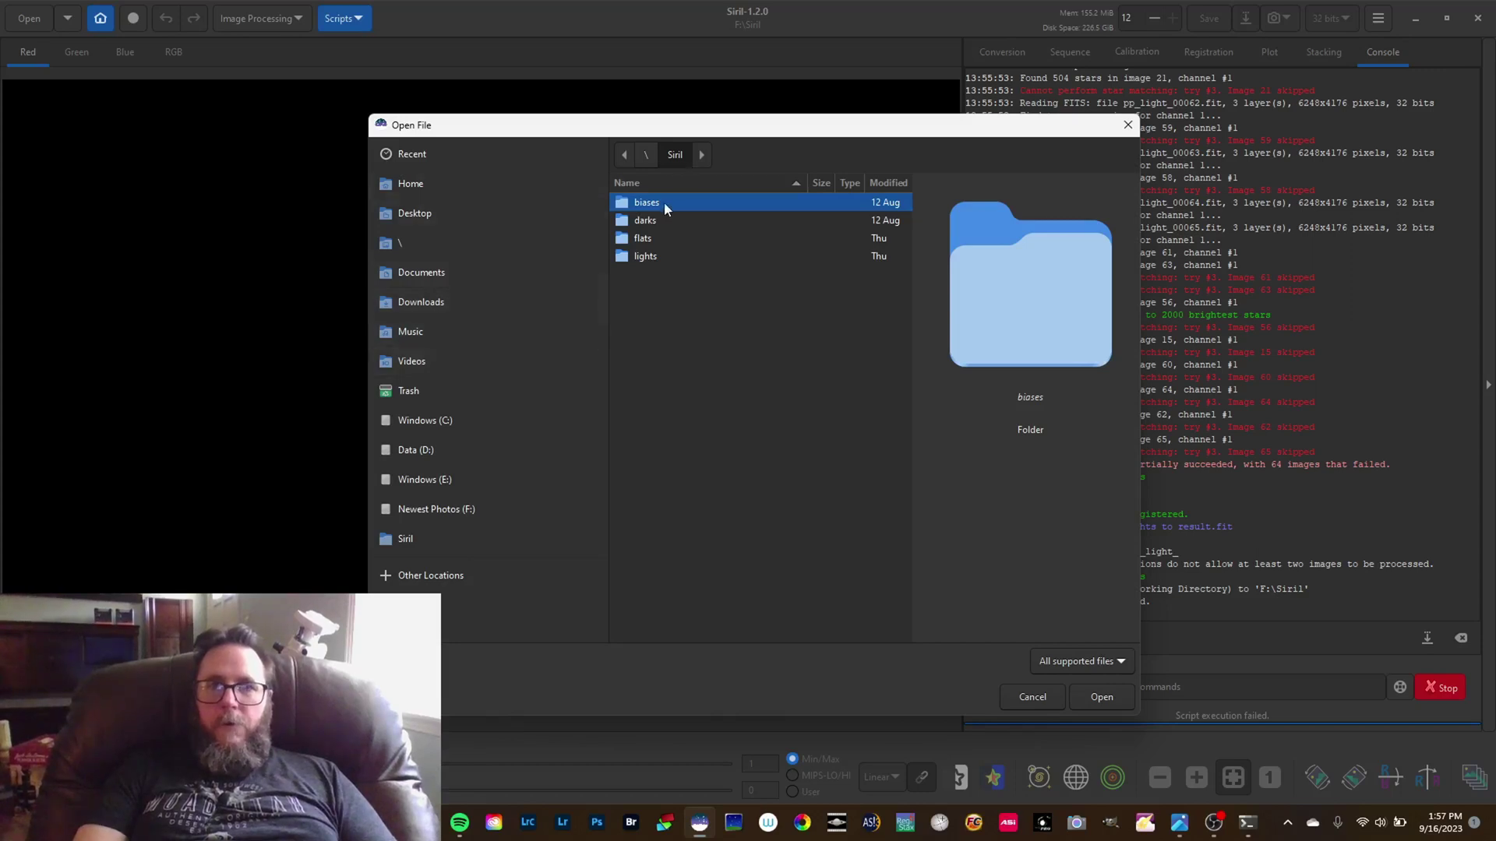
pyautogui.doubleClick(645, 256)
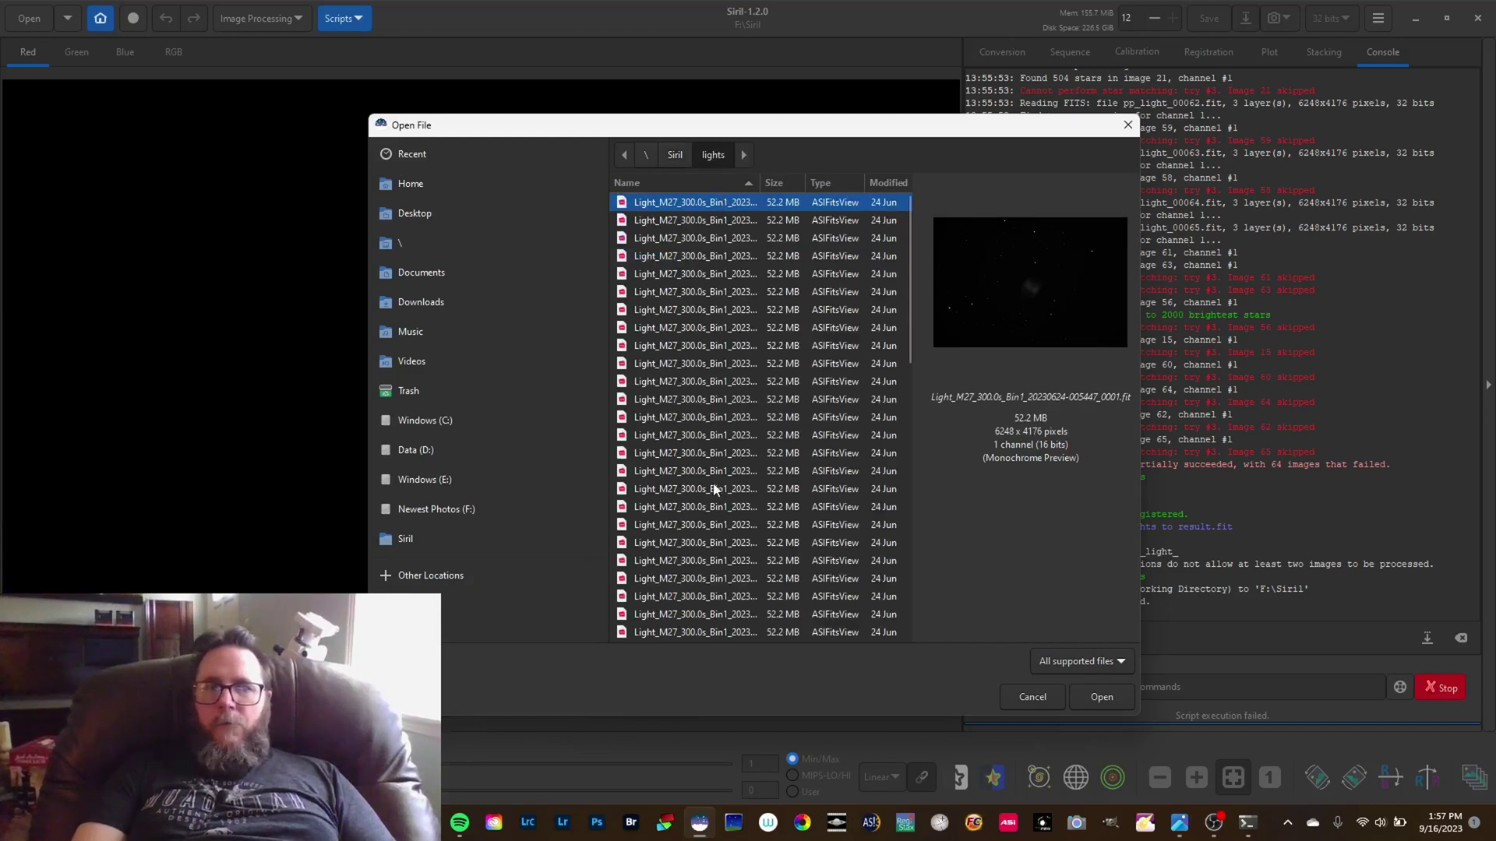
pyautogui.click(723, 560)
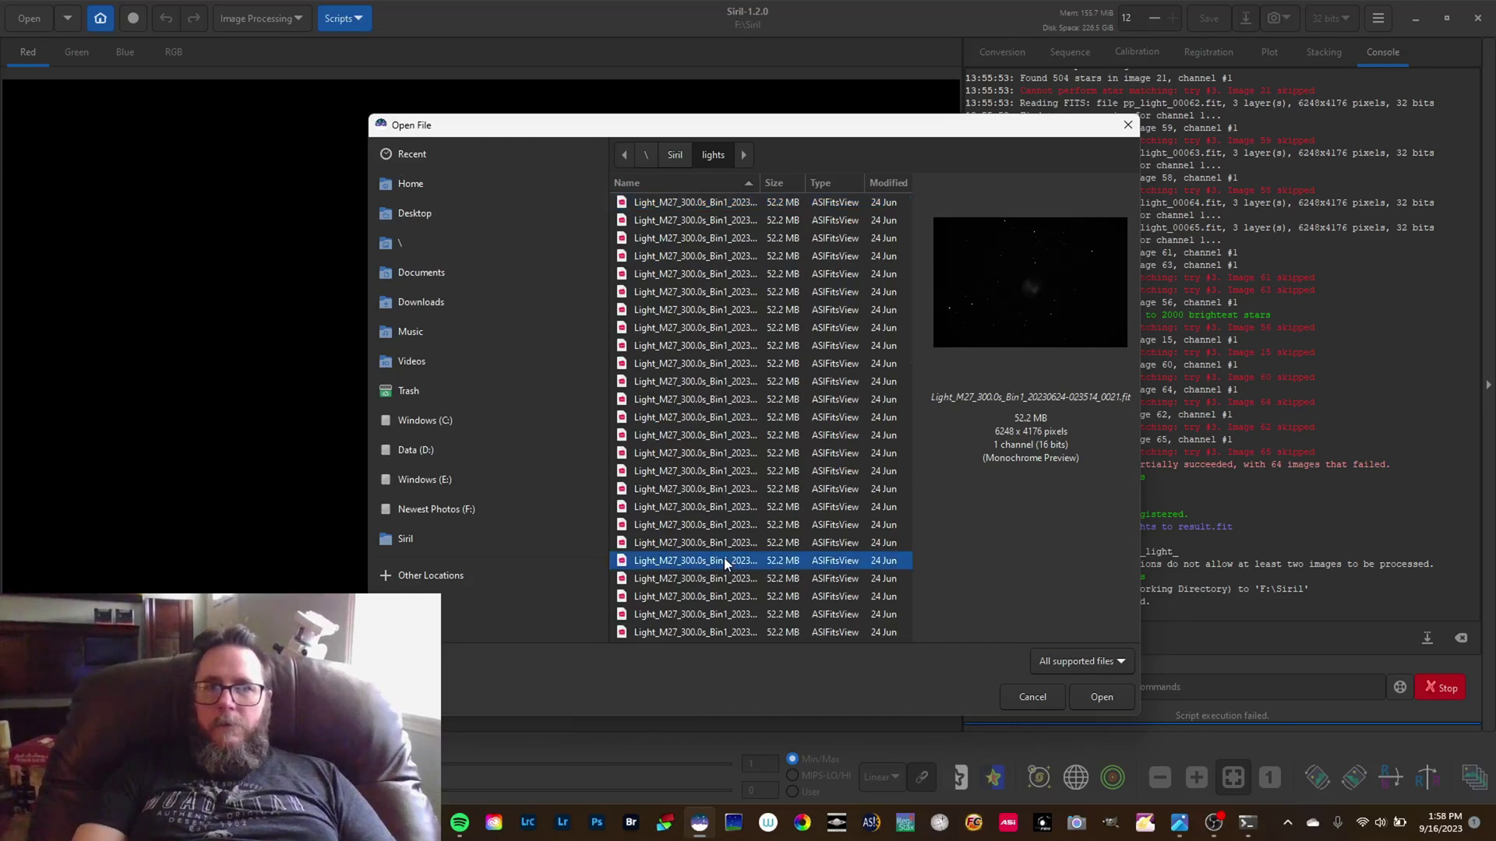
pyautogui.click(1100, 697)
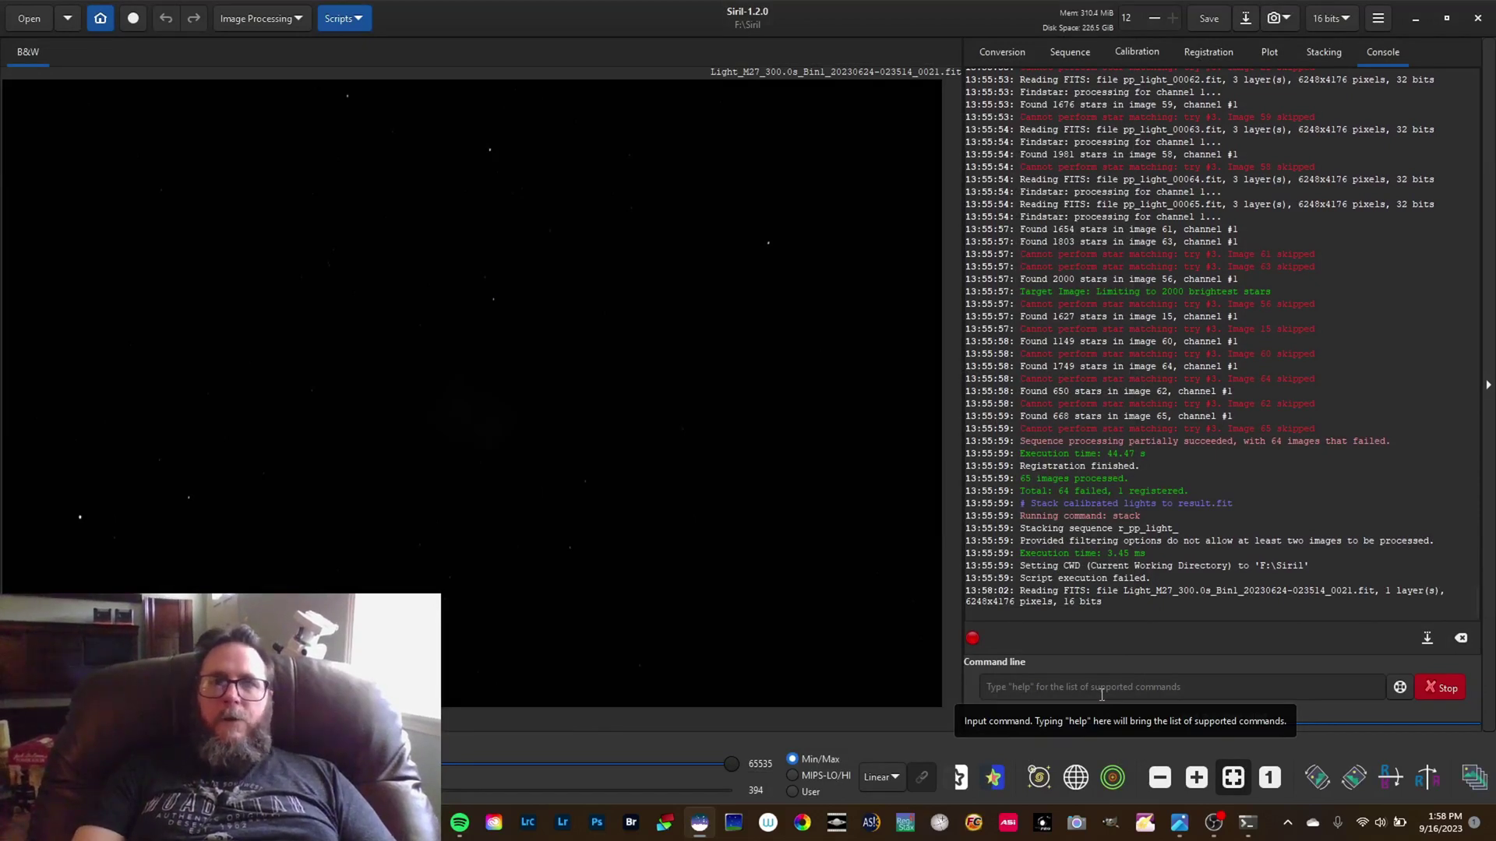
# Step: Change the display mode from Linear to AutoStretch so the Dumbbell Nebula shows
pyautogui.click(1378, 22)
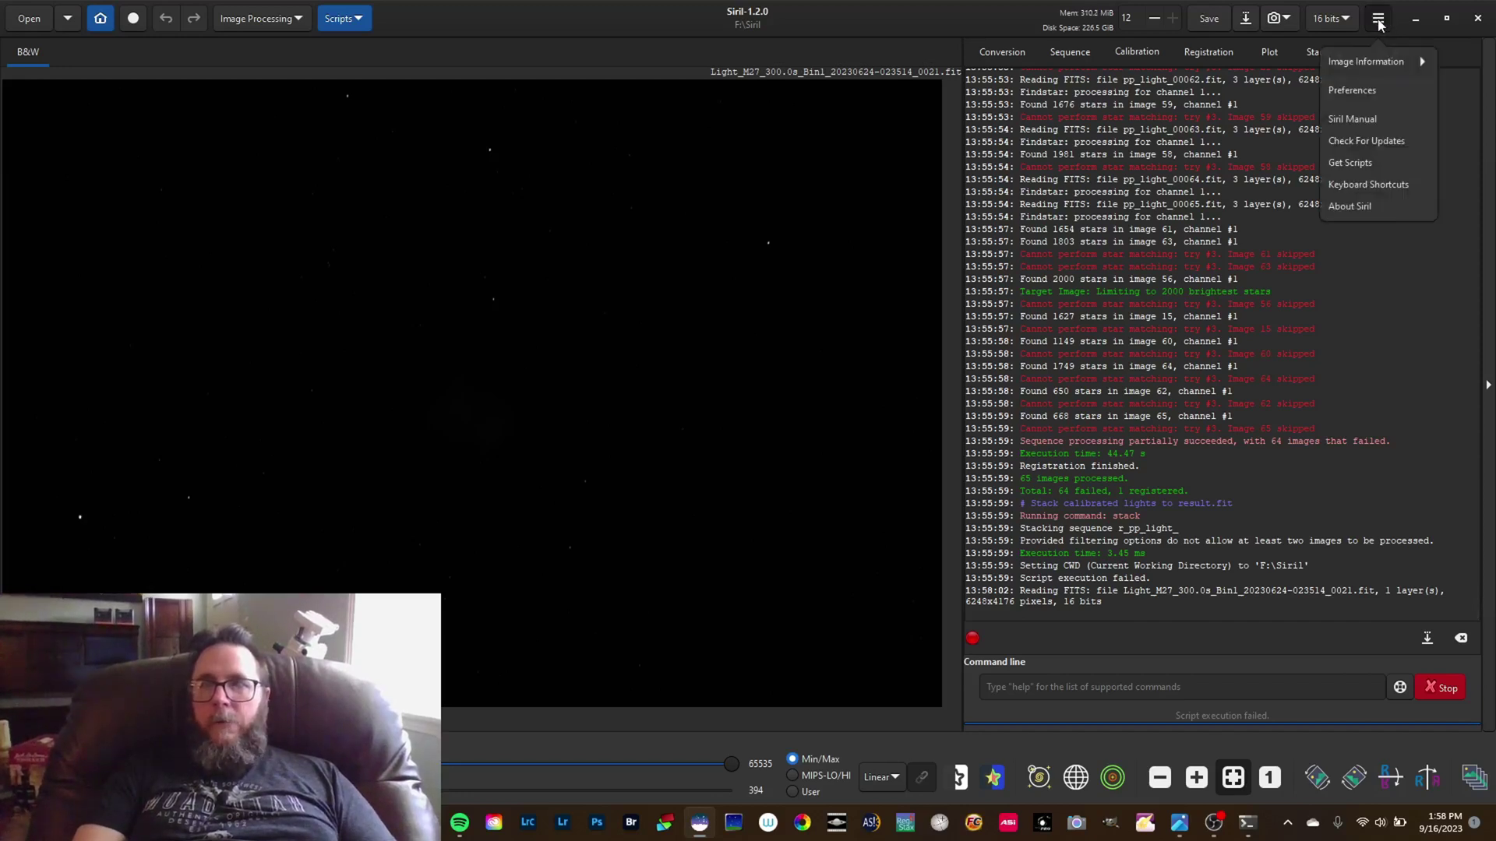
pyautogui.click(1372, 63)
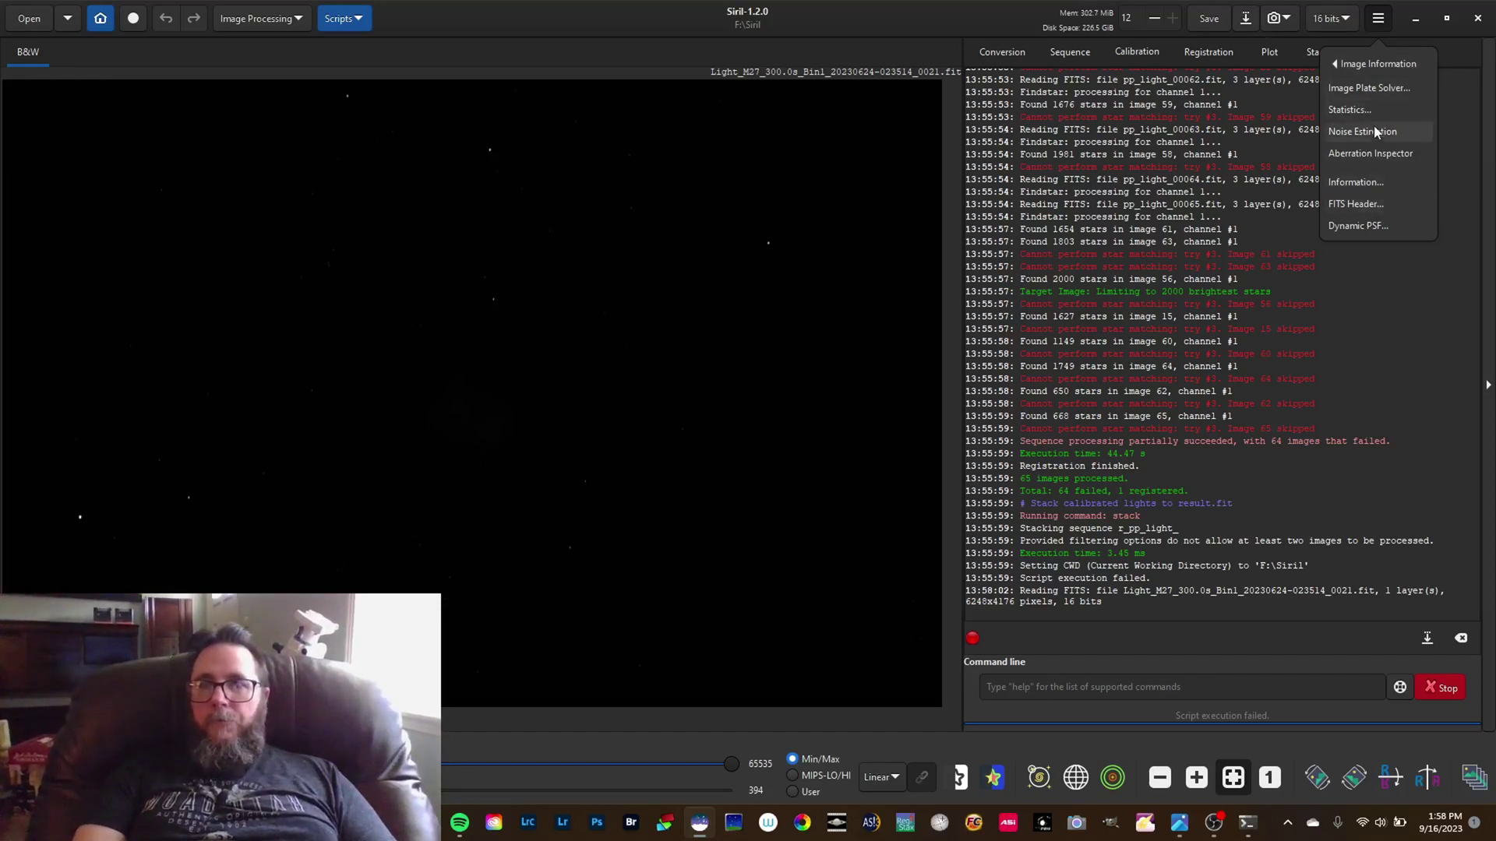
pyautogui.click(1362, 61)
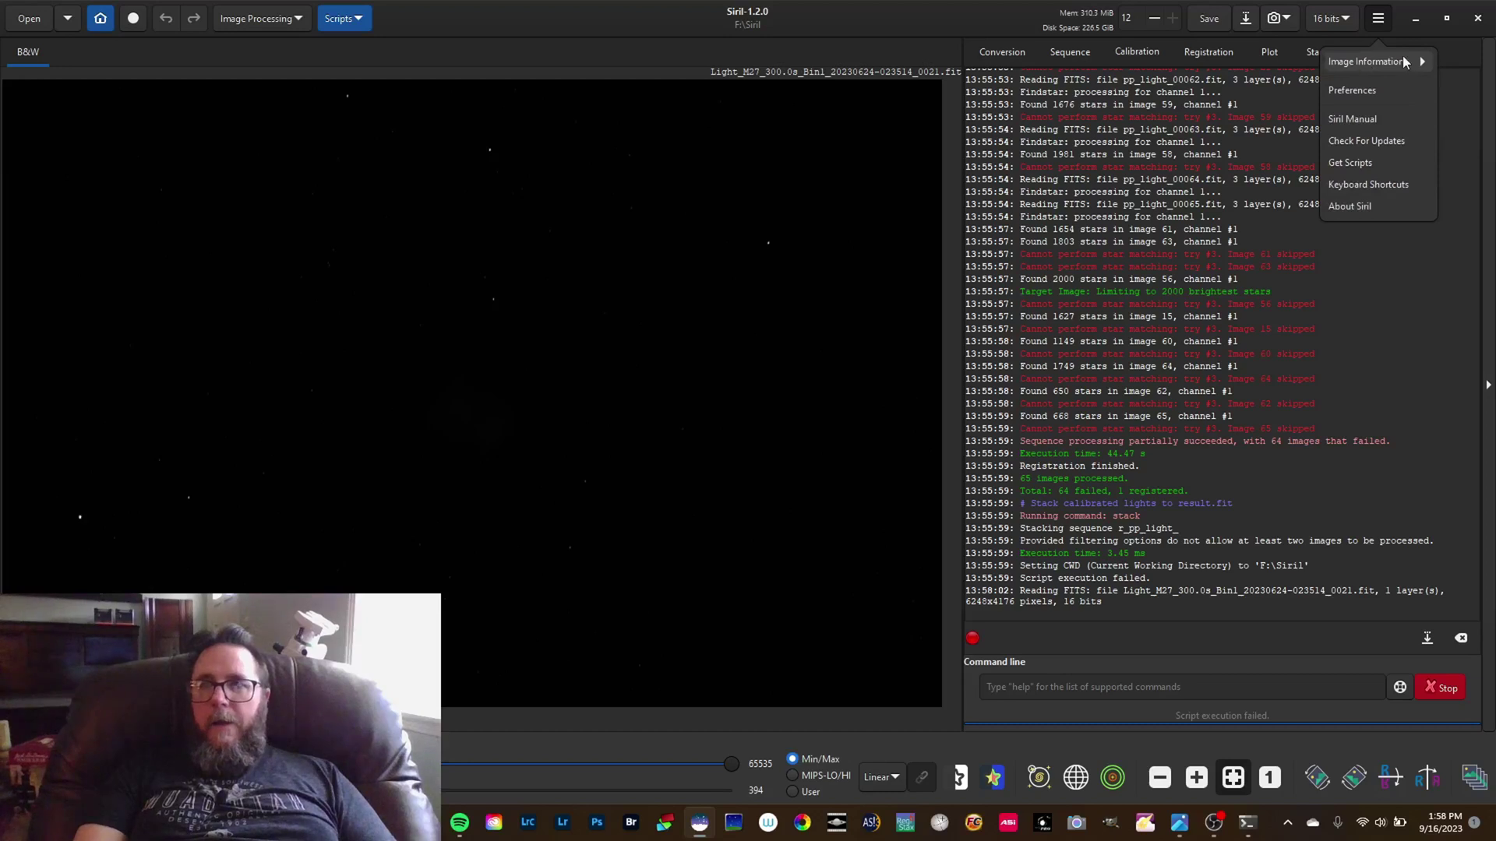
pyautogui.click(1445, 50)
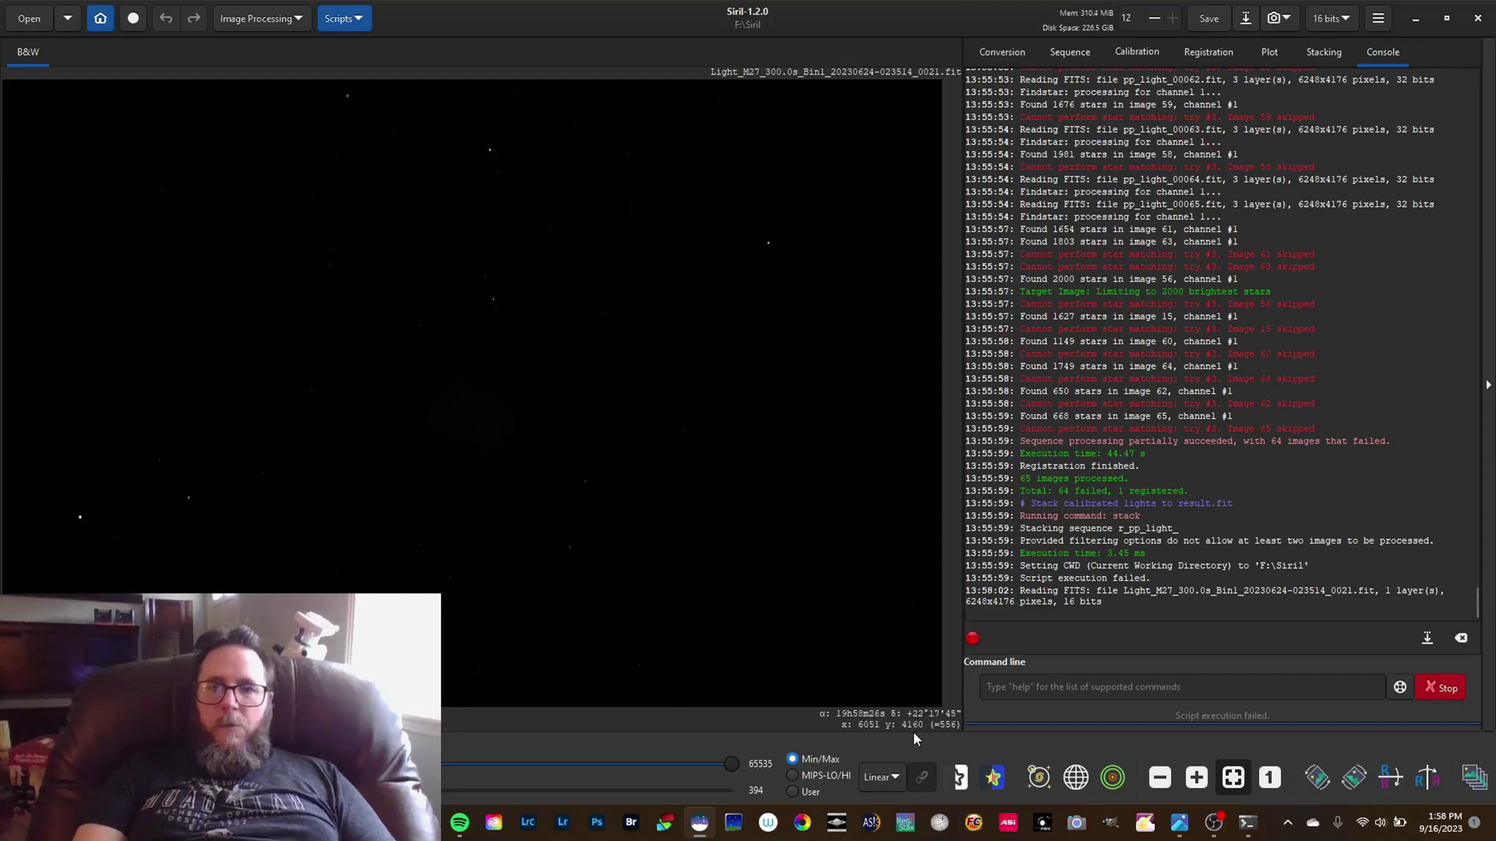
pyautogui.click(889, 776)
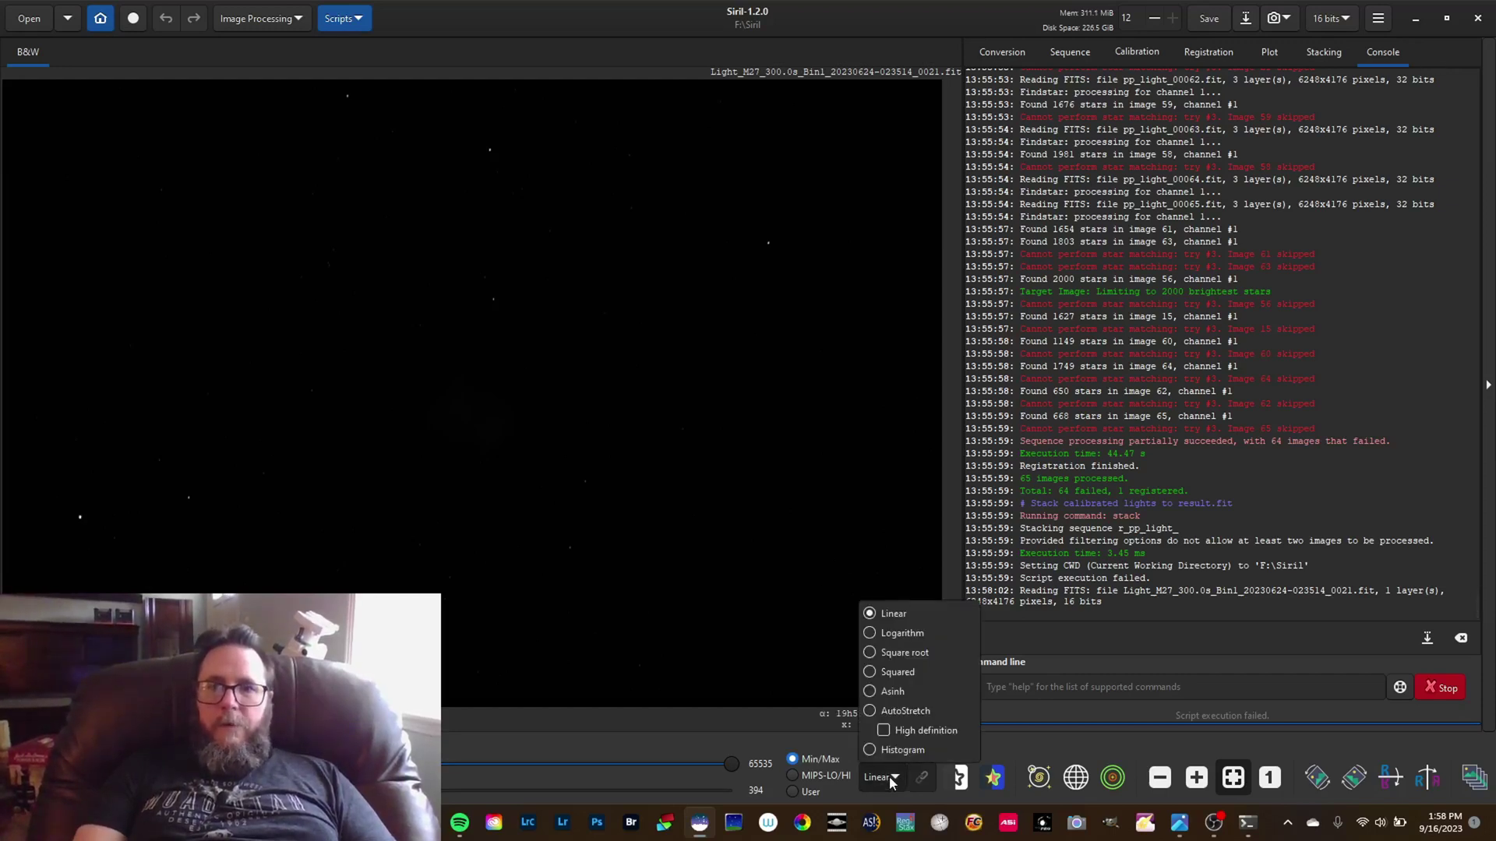
pyautogui.click(872, 711)
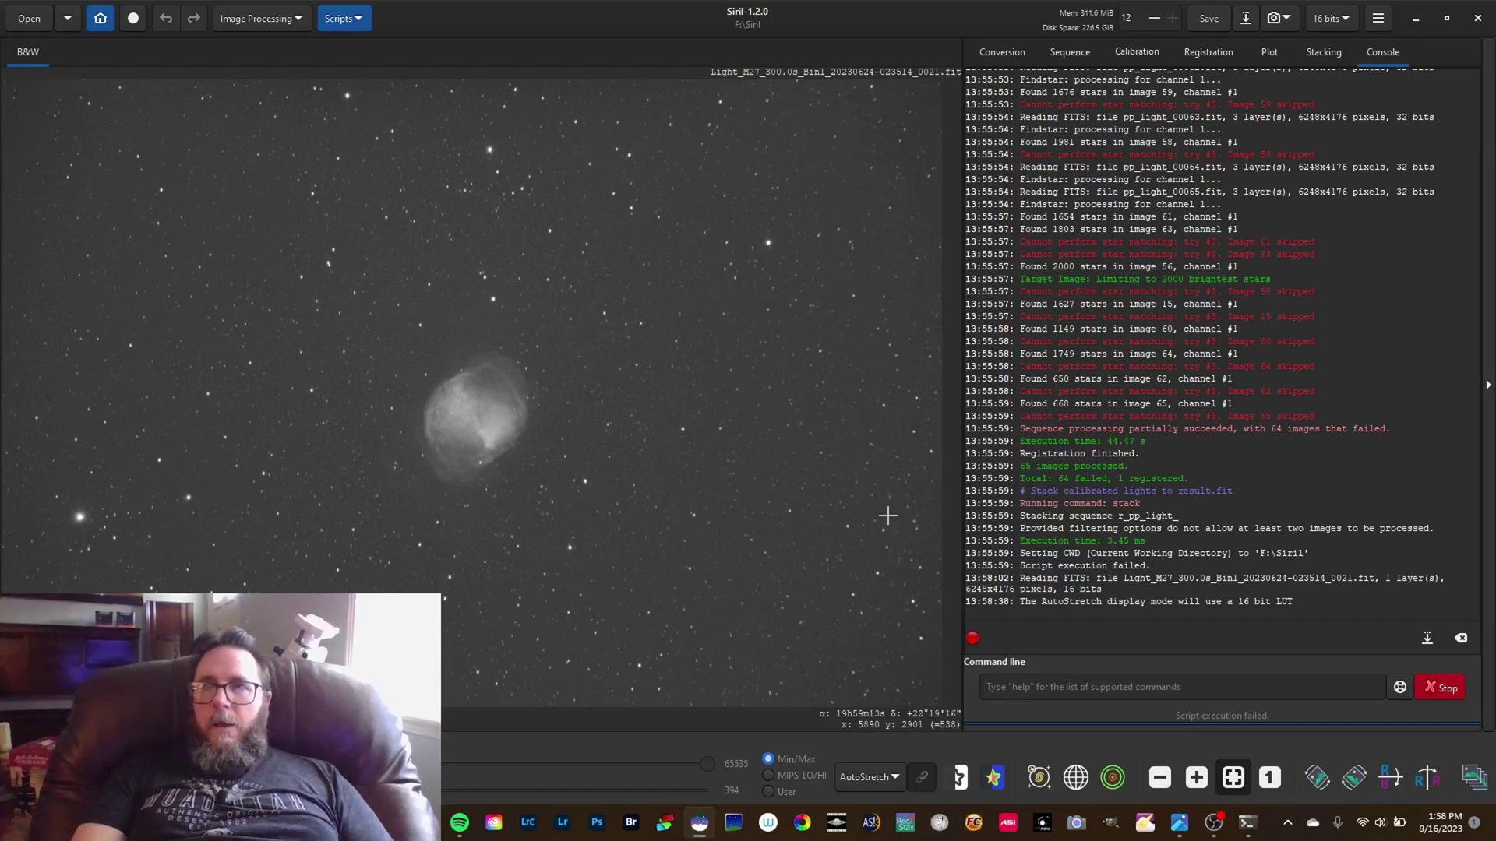
# Step: Open Dynamic PSF via Image Information, tick Relax PSF checks, and drag the window right
pyautogui.click(1378, 19)
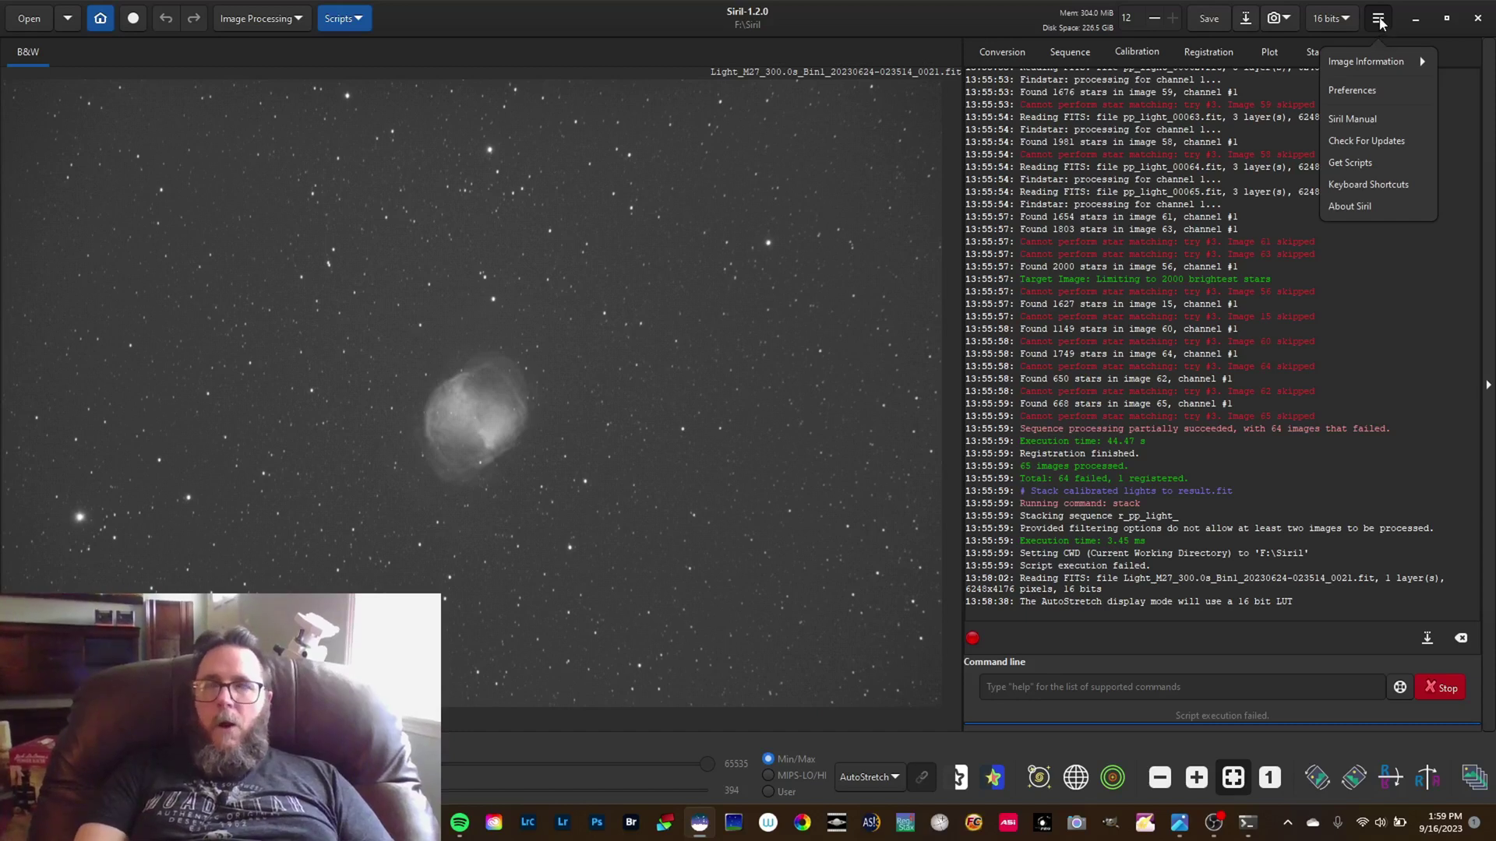
pyautogui.click(1368, 57)
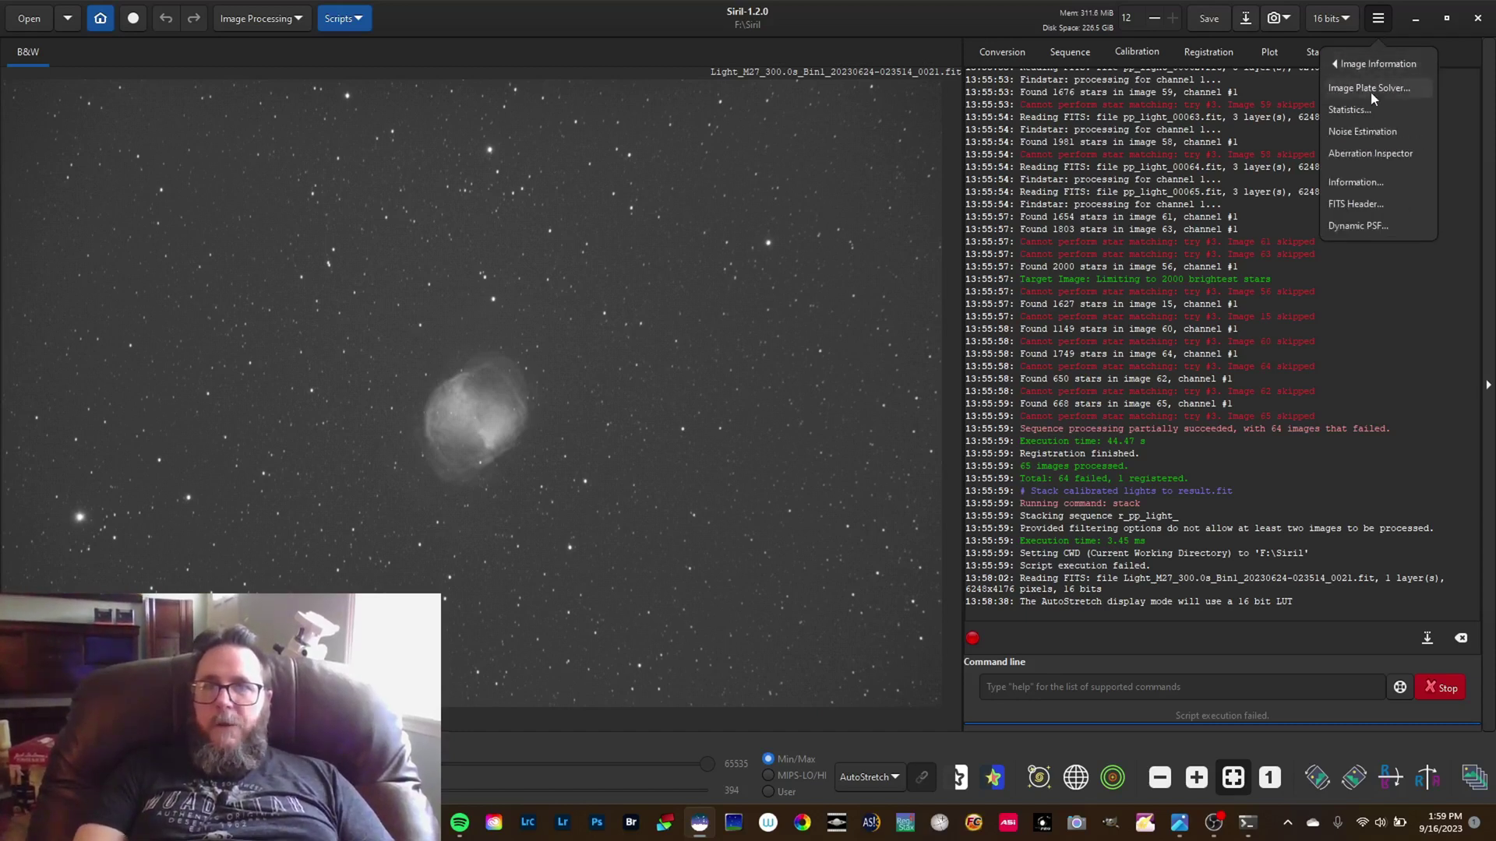
pyautogui.click(1356, 225)
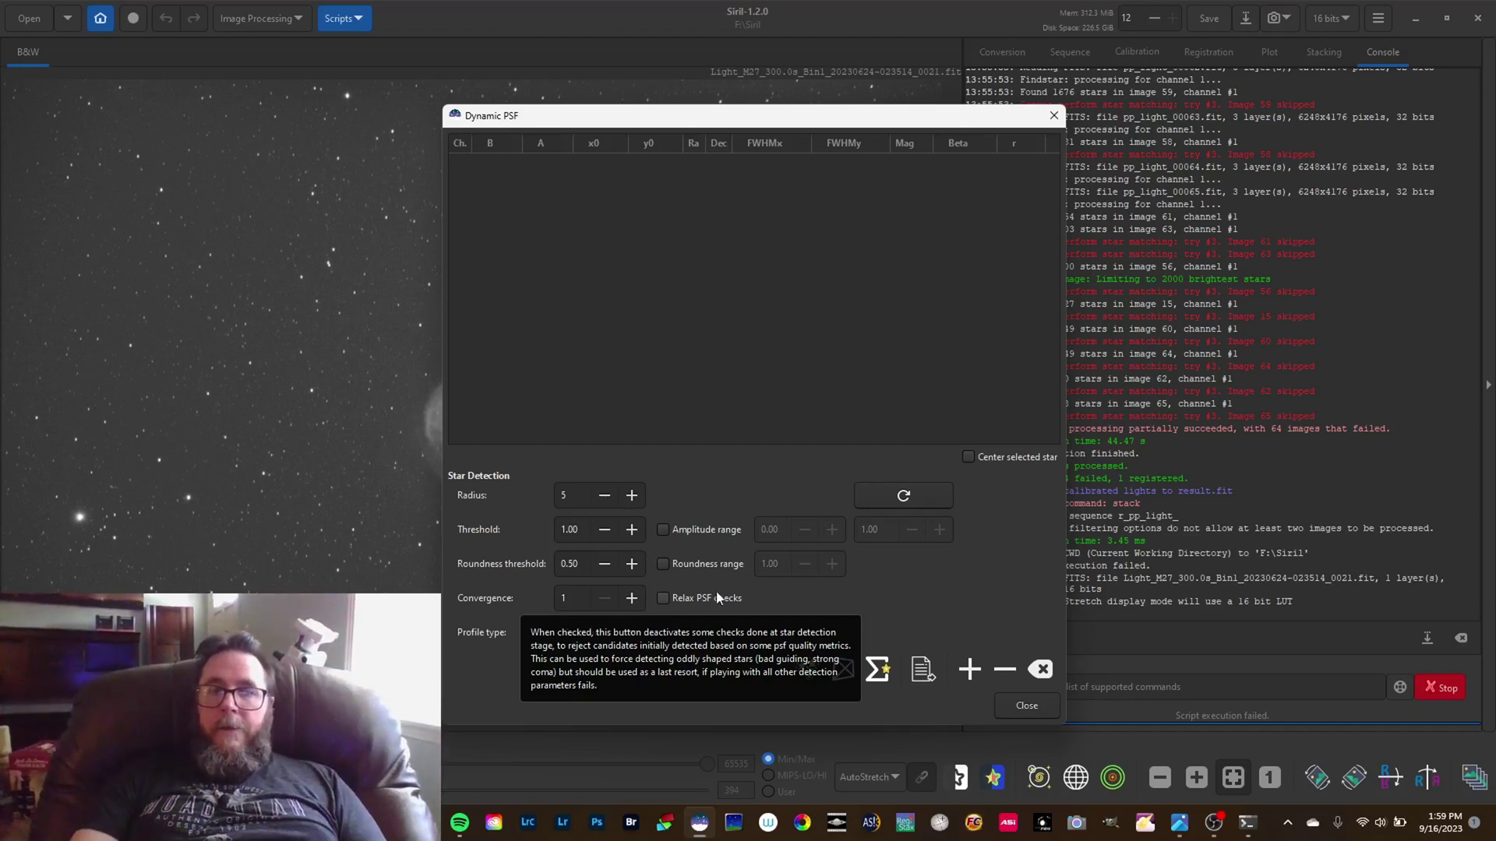
pyautogui.click(663, 598)
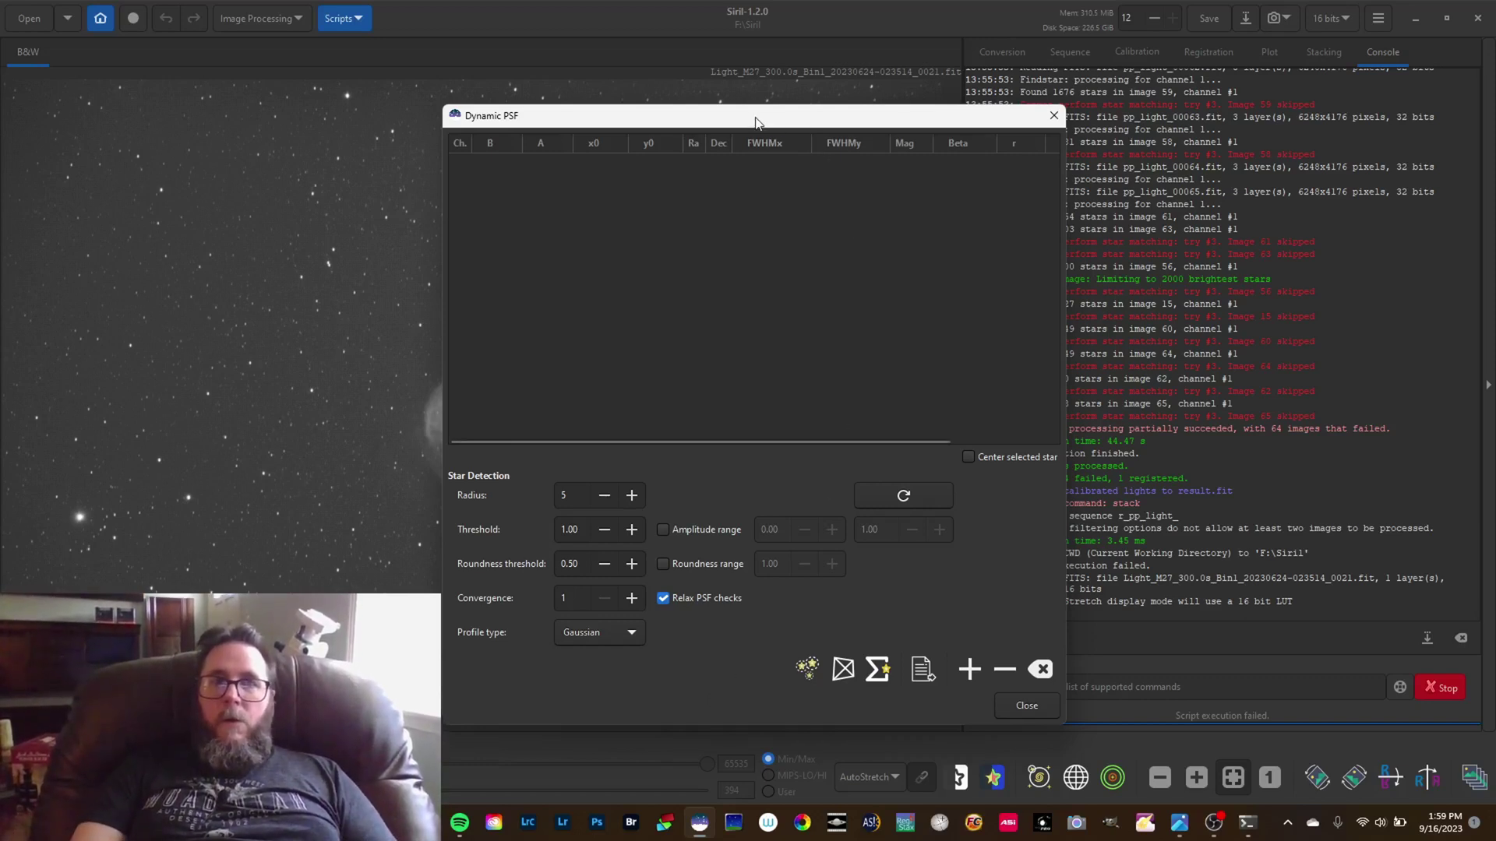
pyautogui.moveTo(754, 121); pyautogui.dragTo(1083, 115)
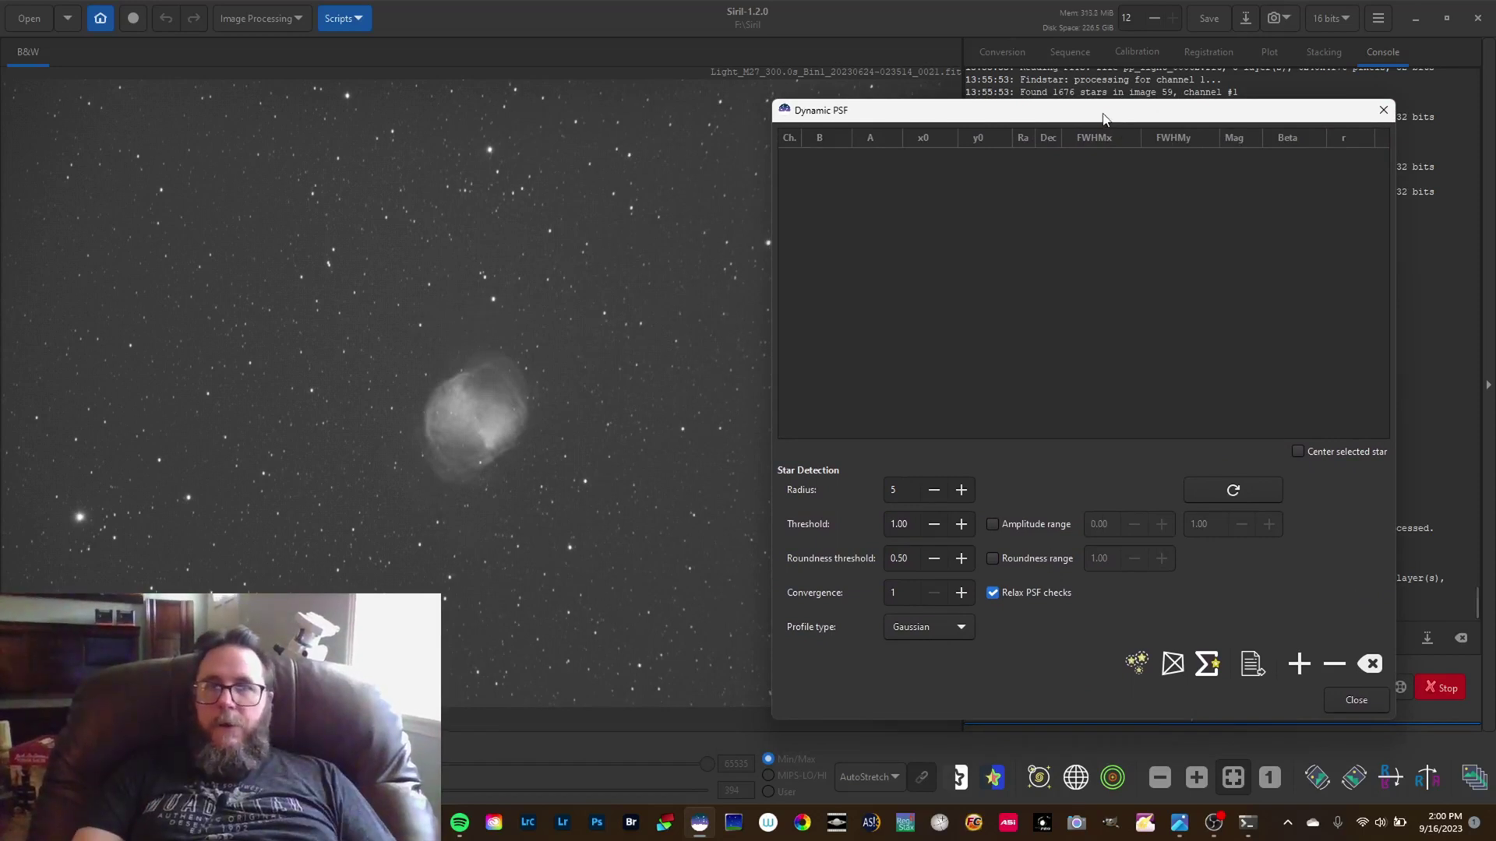
pyautogui.moveTo(1093, 116); pyautogui.dragTo(1190, 97)
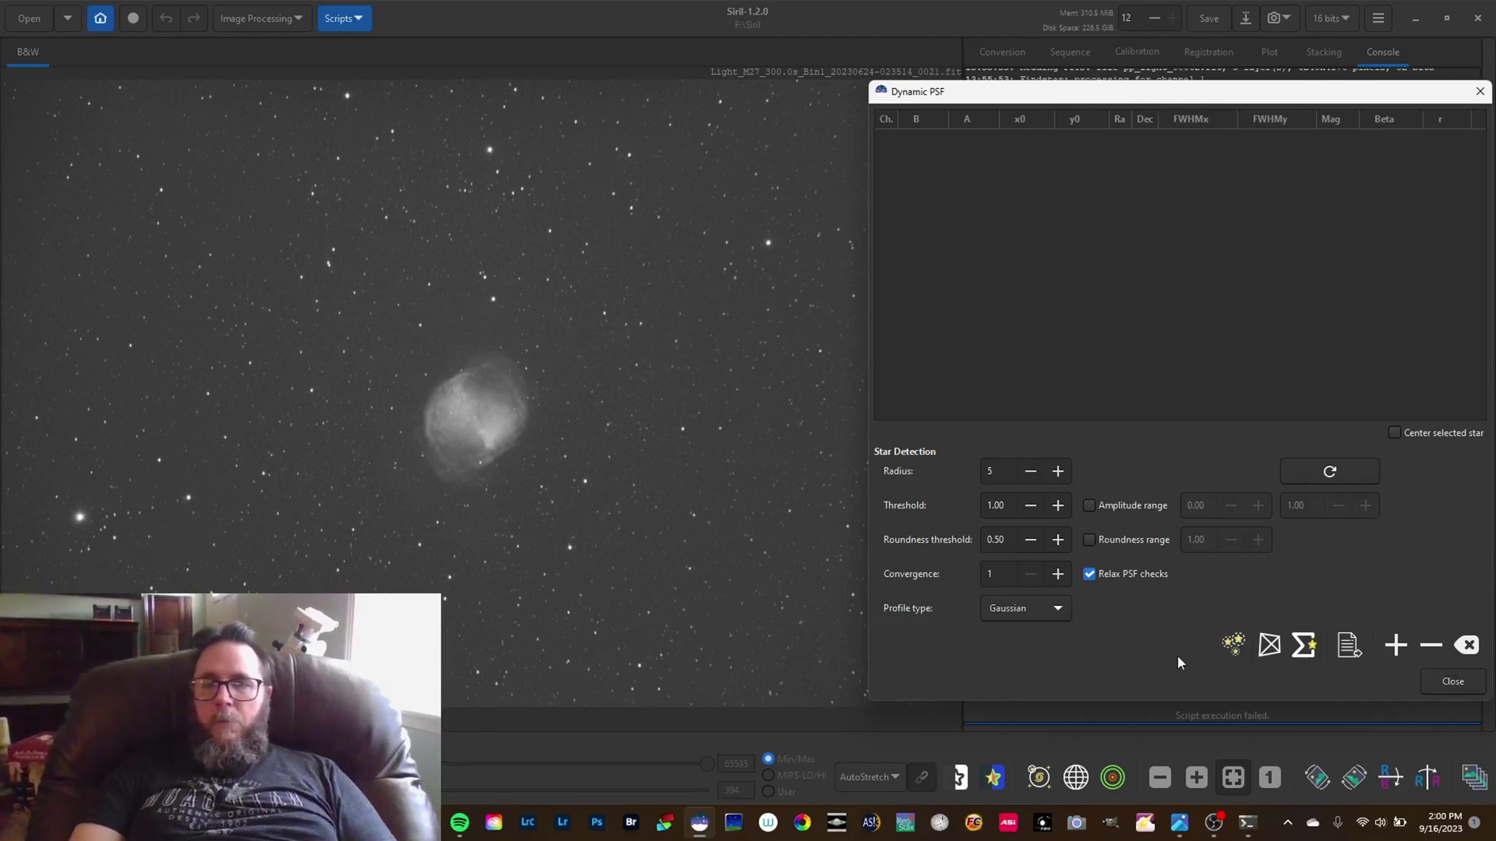
# Step: Estimate sensor tilt, reset detection defaults and re-estimate, giving FWHM values 8.40–9.34
pyautogui.click(1269, 646)
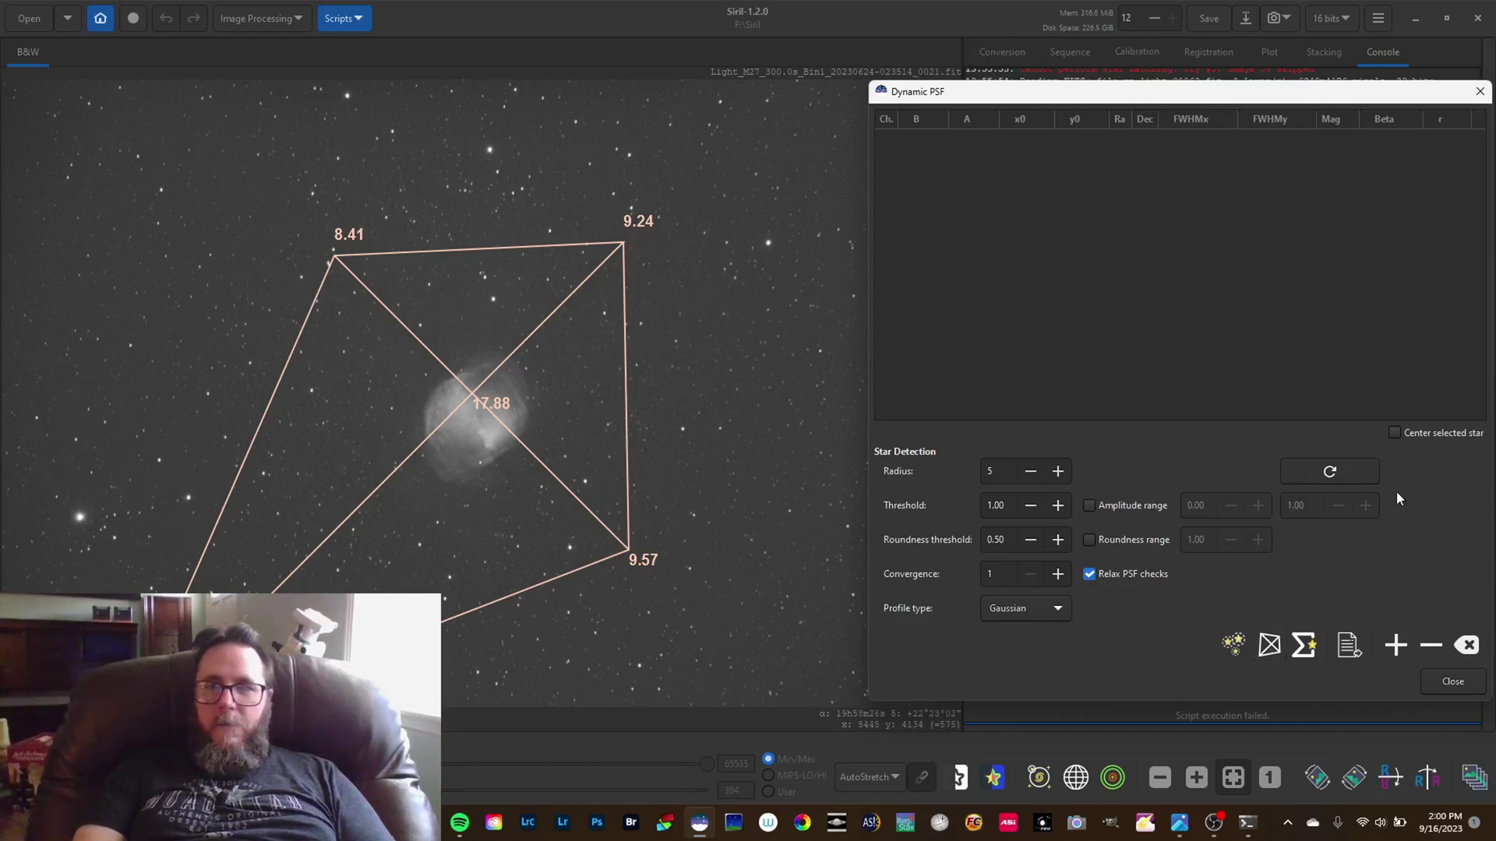
pyautogui.click(1354, 463)
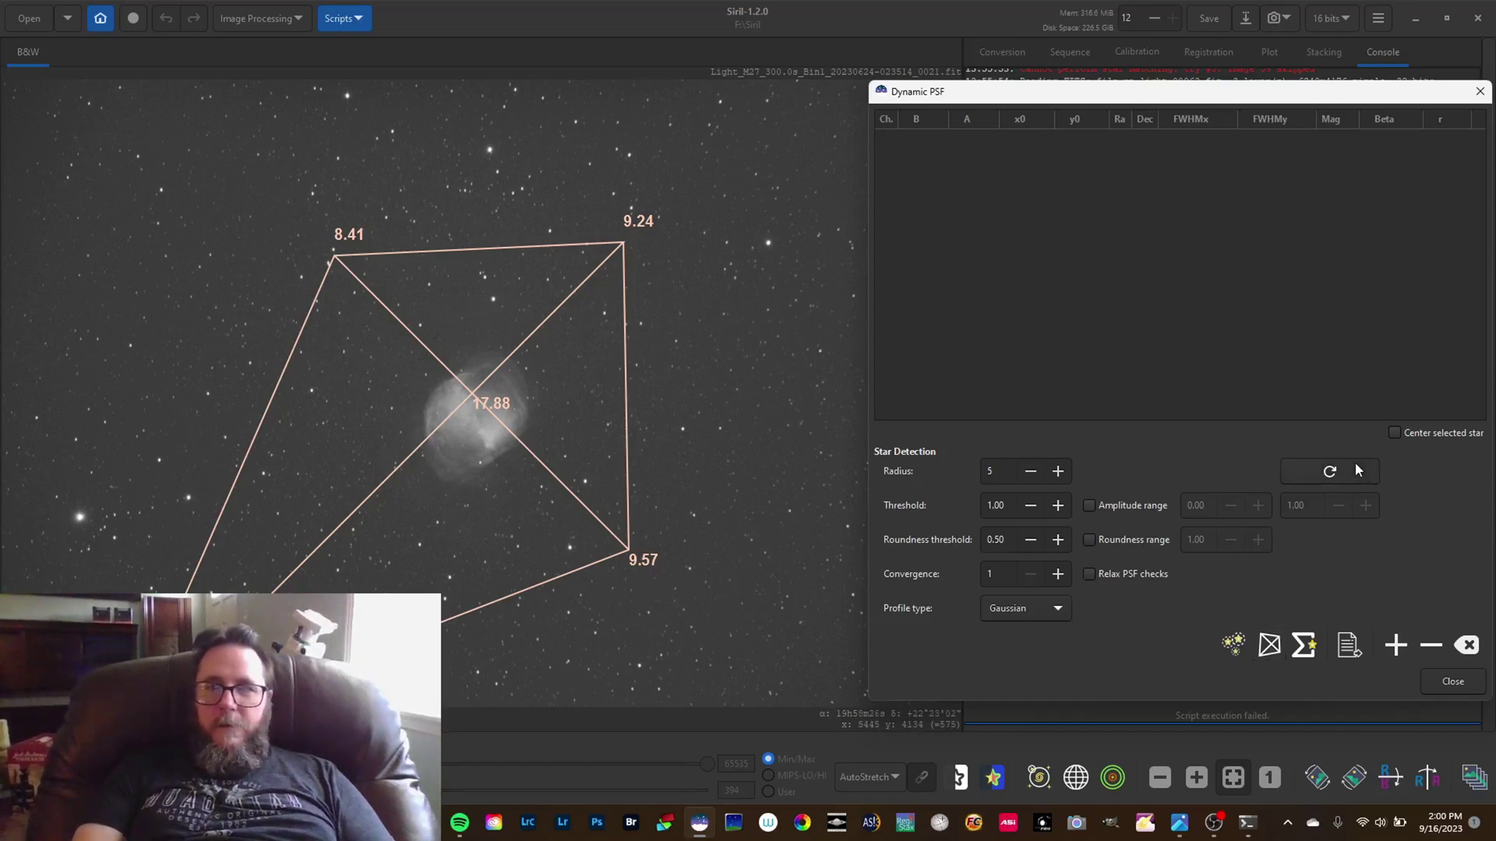
pyautogui.click(1269, 647)
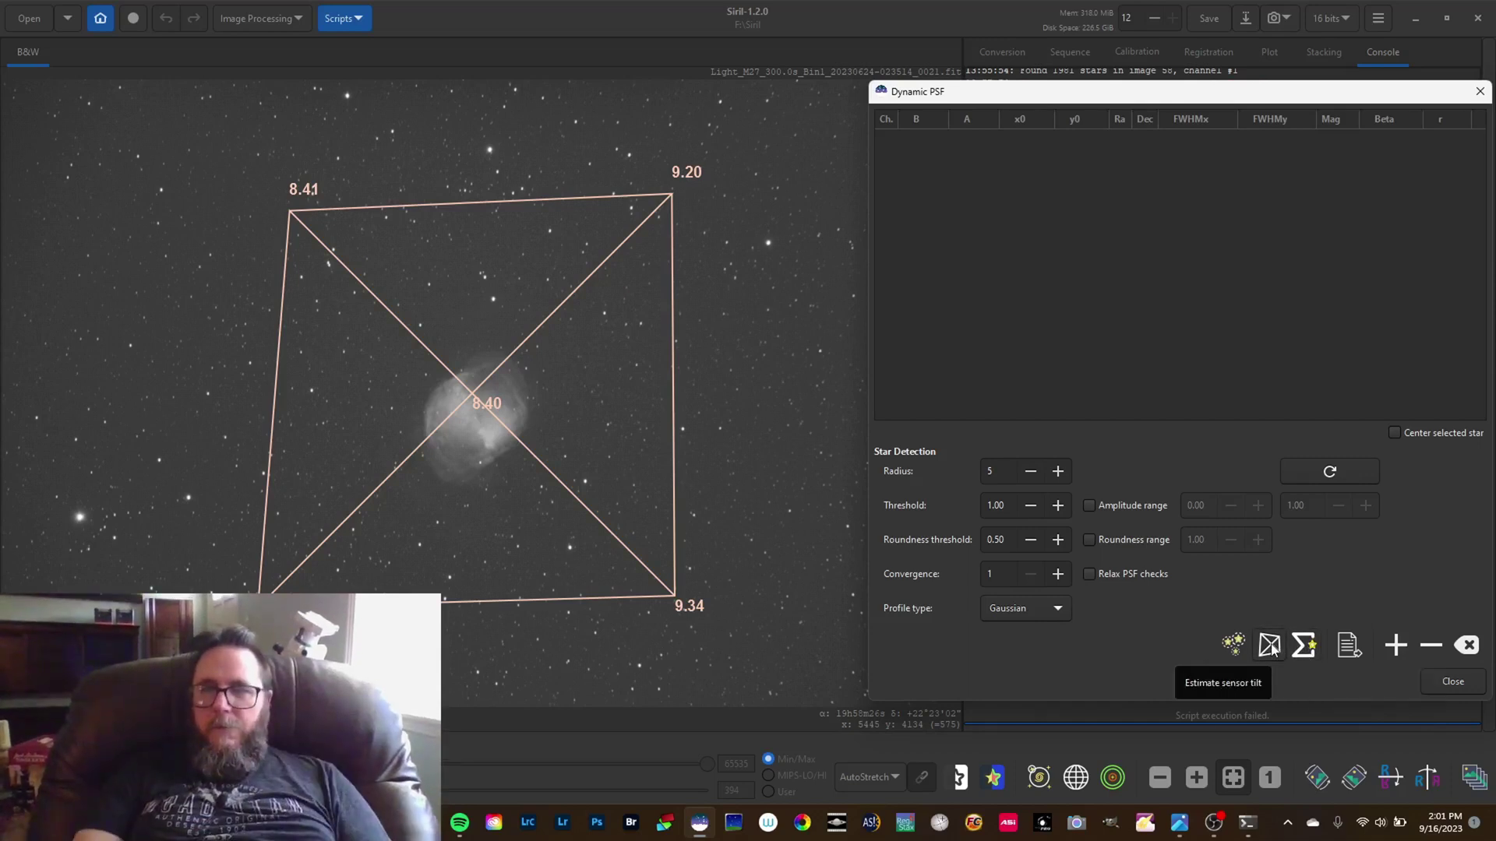
pyautogui.click(1269, 646)
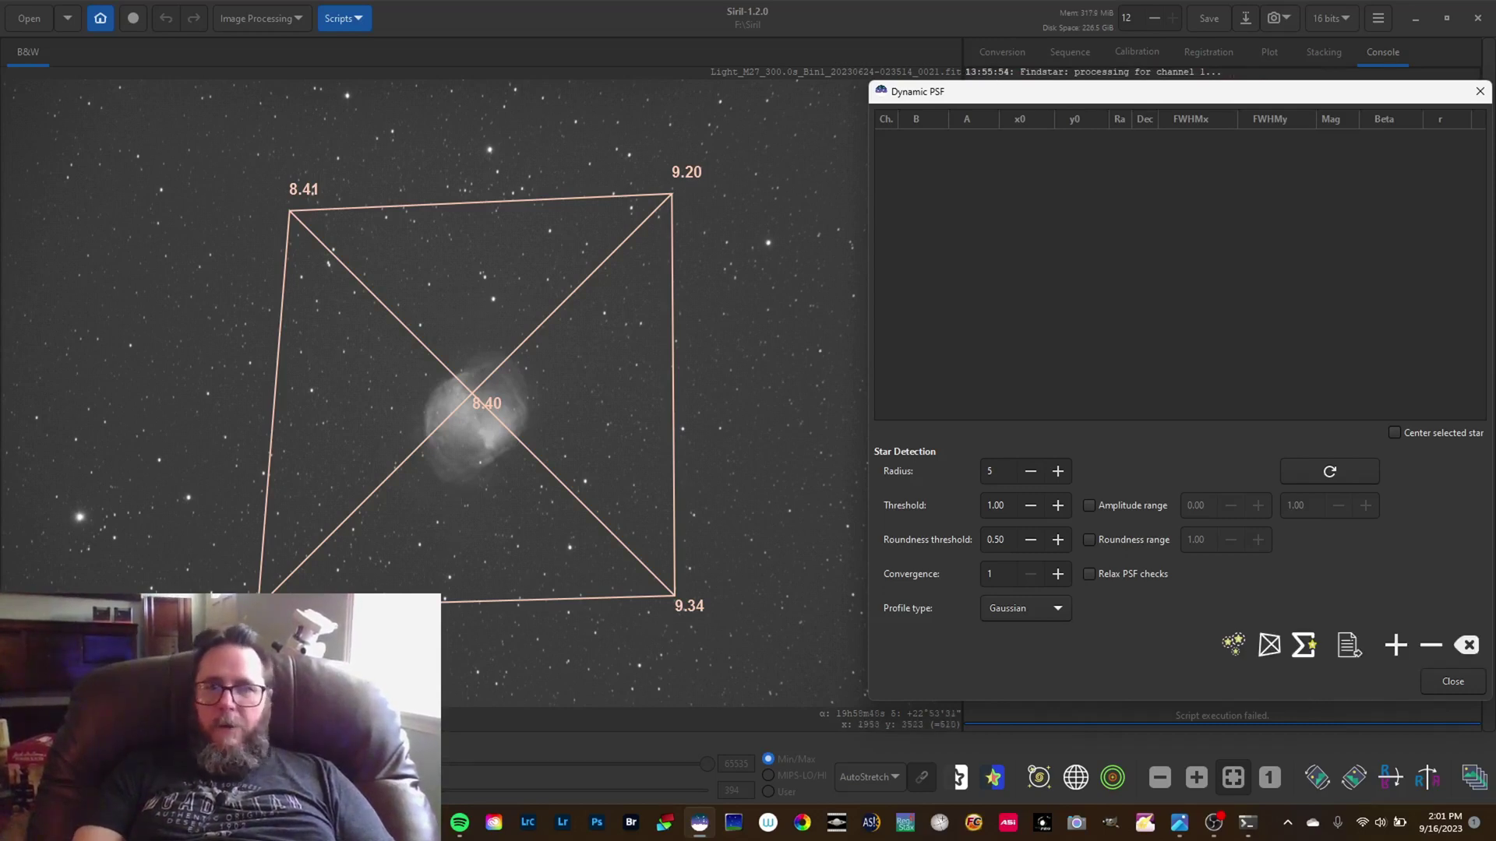
pyautogui.click(1348, 471)
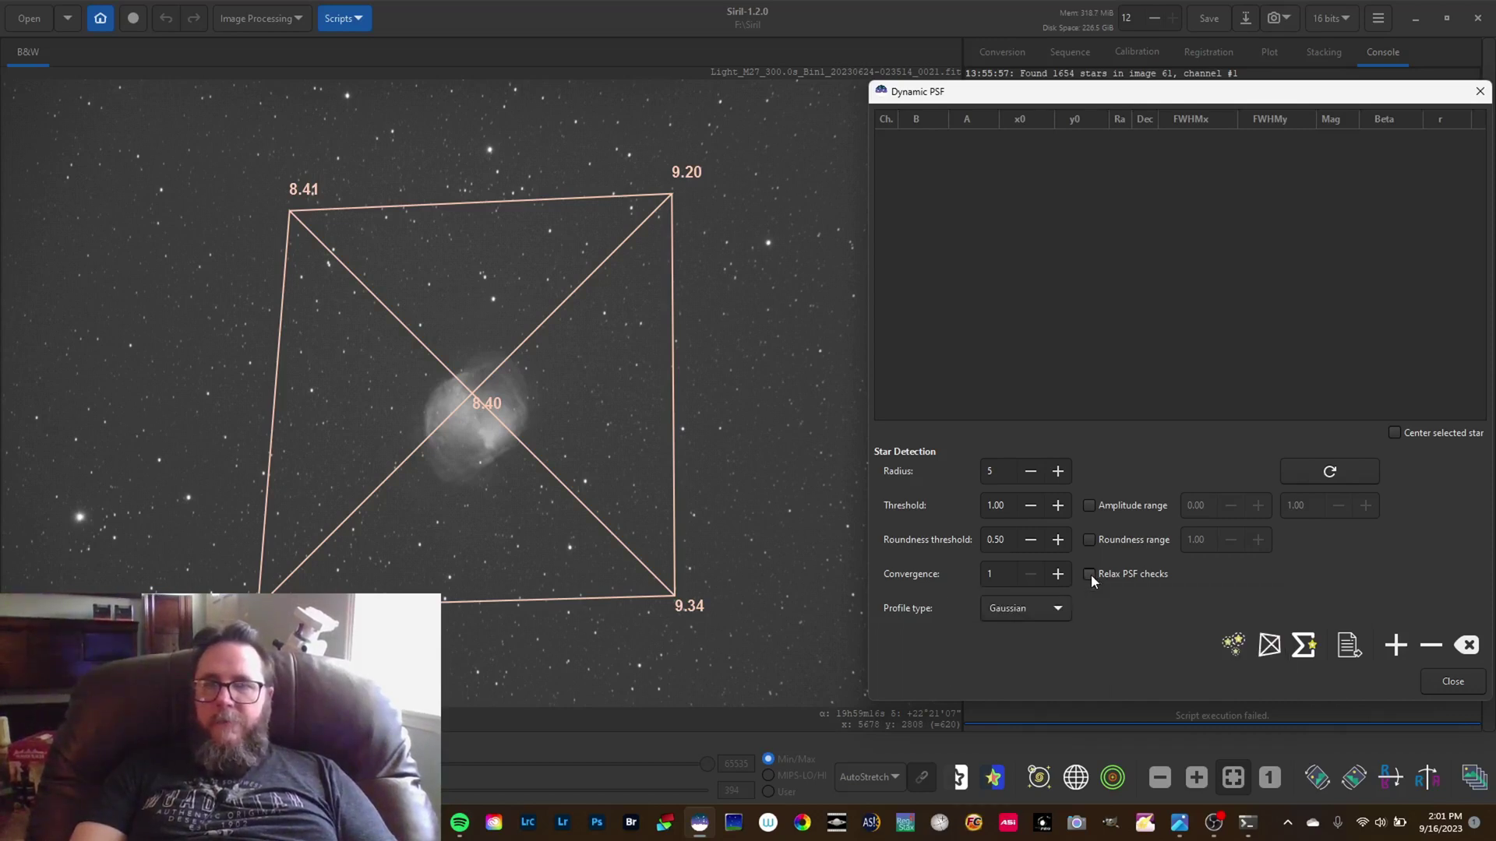
# Step: Replace the Dynamic PSF detection threshold with 8, alongside a roundness threshold of 0.30
pyautogui.click(1007, 507)
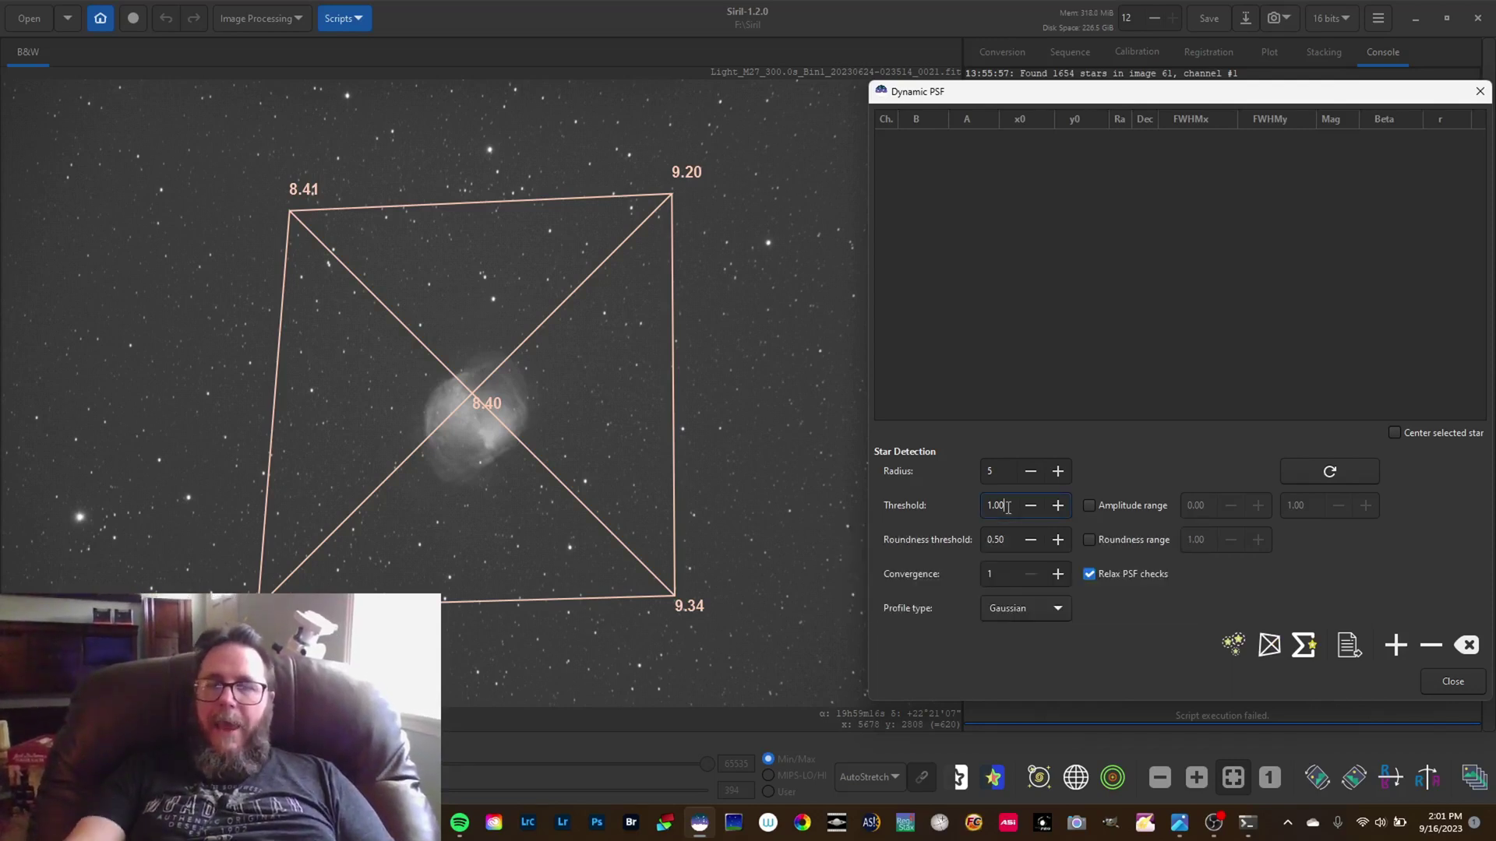
pyautogui.press('BackSpace')
pyautogui.press('BackSpace')
pyautogui.press('BackSpace')
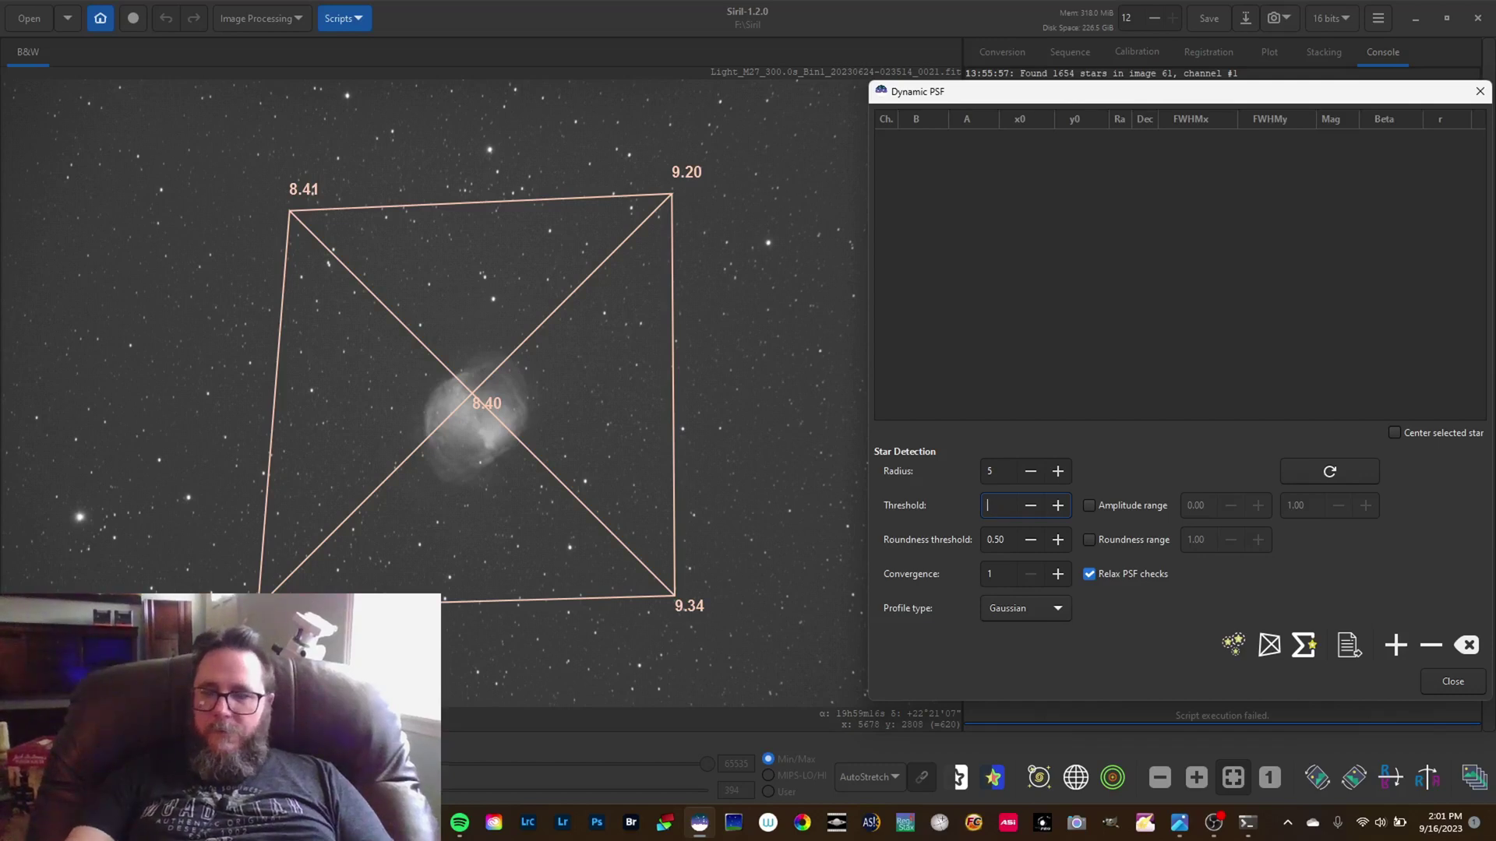
pyautogui.press('BackSpace')
pyautogui.write('8')
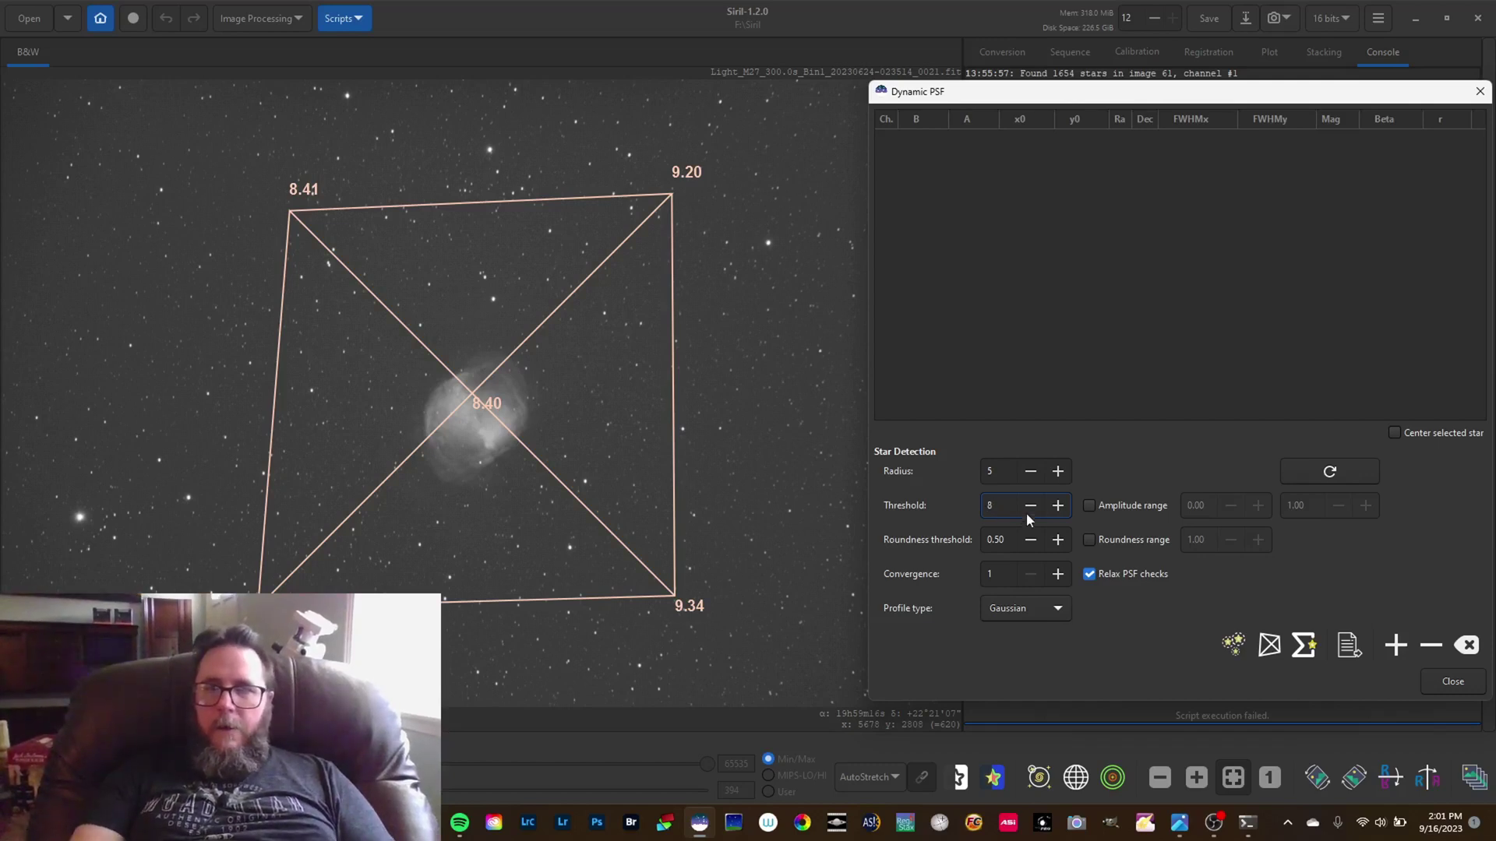
pyautogui.moveTo(918, 535)
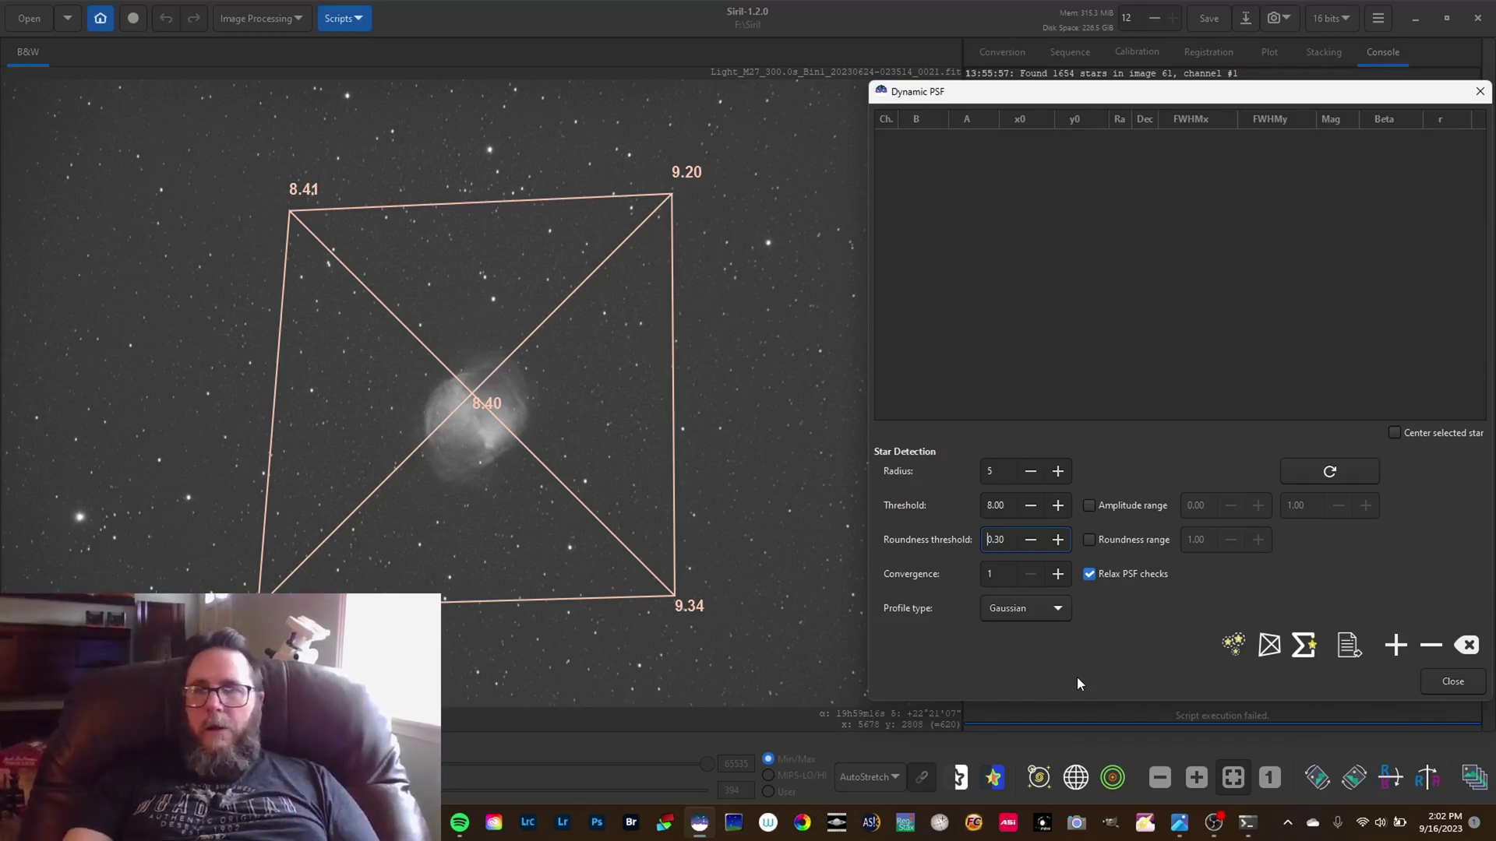
# Step: Detect stars at threshold 8.00 and roundness 0.30, listing 66 stars
pyautogui.click(1235, 648)
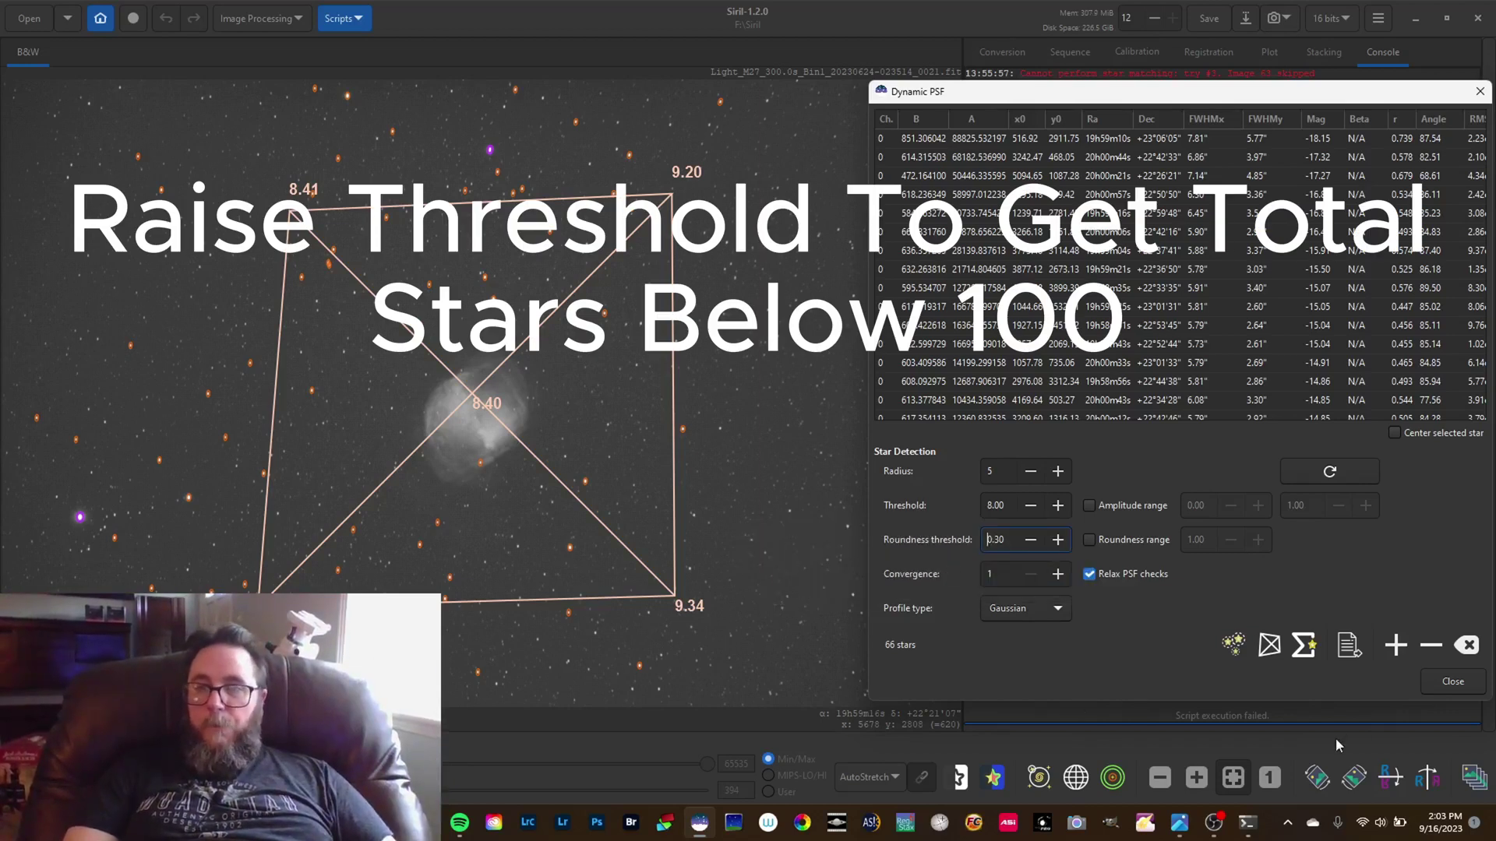
# Step: Close Dynamic PSF and run OSC_Preprocessing to stack all 65 frames into result_19500s.fit
pyautogui.click(1446, 681)
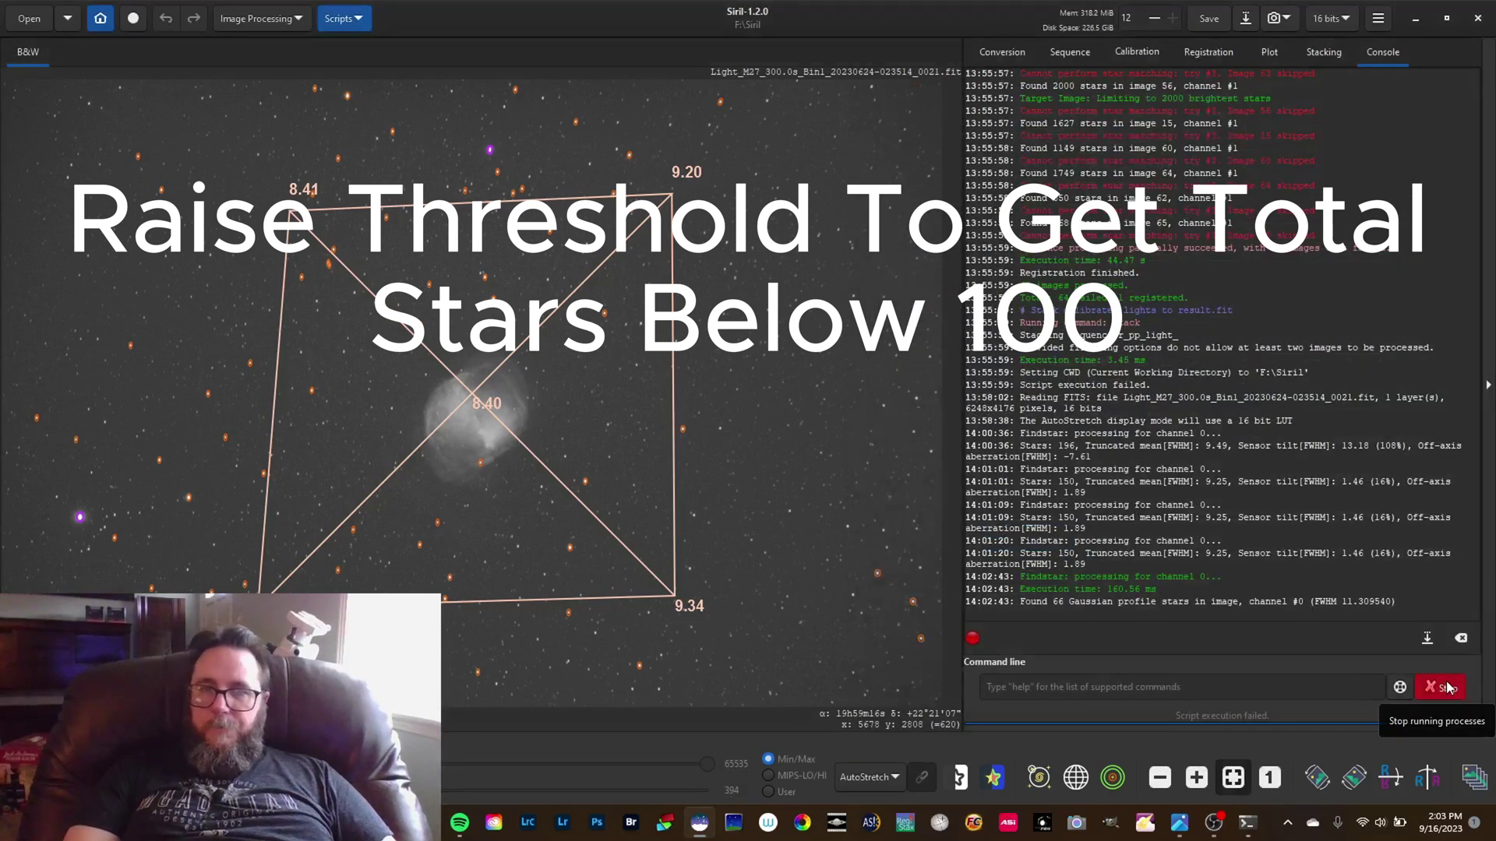
pyautogui.click(352, 18)
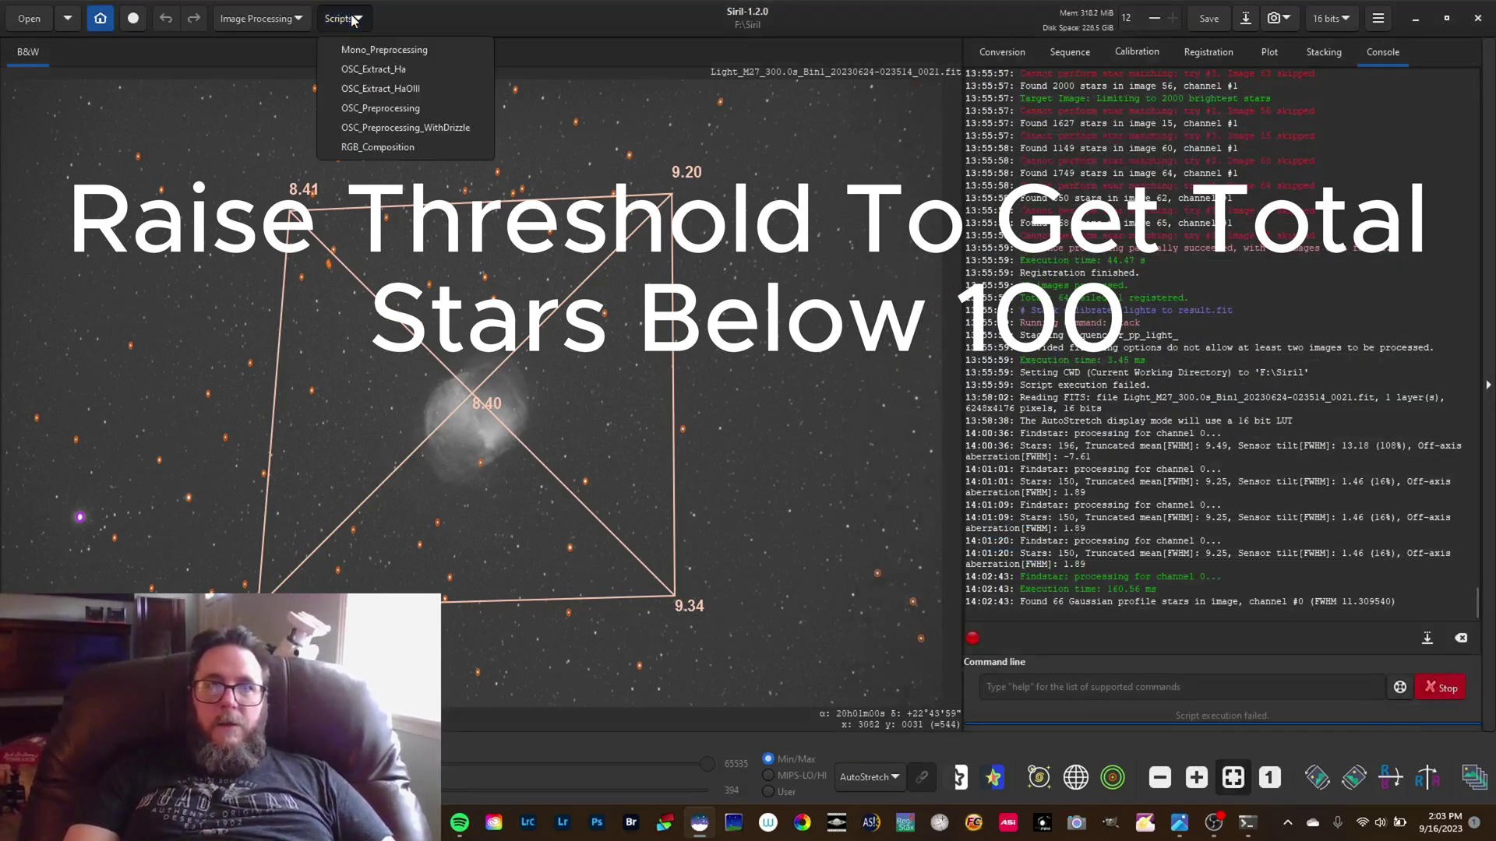
pyautogui.click(385, 107)
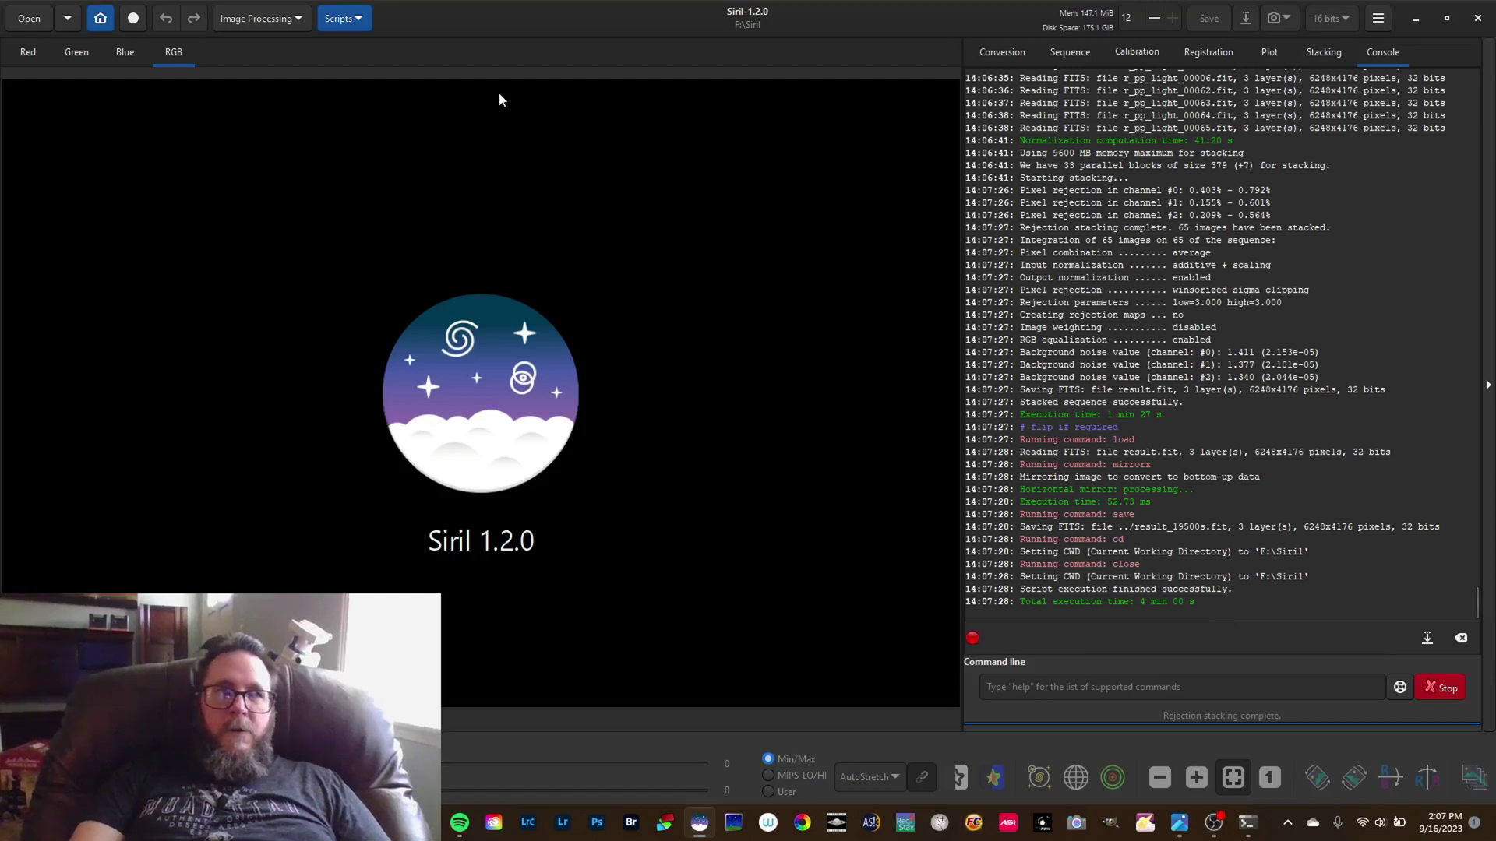
# Step: Browse into the lights folder and select the 13th Light_M27_300.0s frame
pyautogui.click(28, 19)
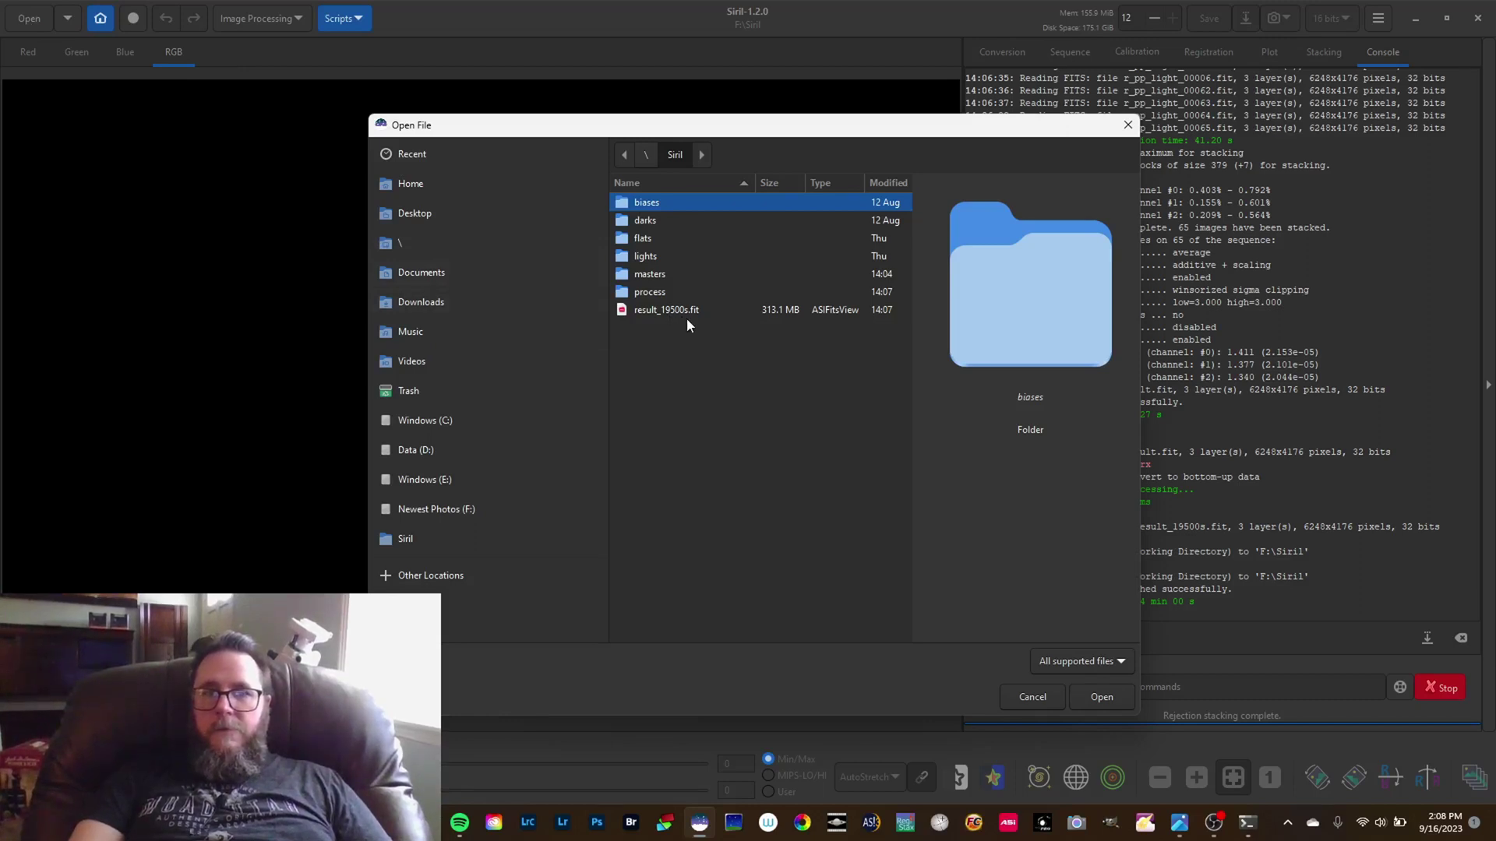
pyautogui.click(1034, 697)
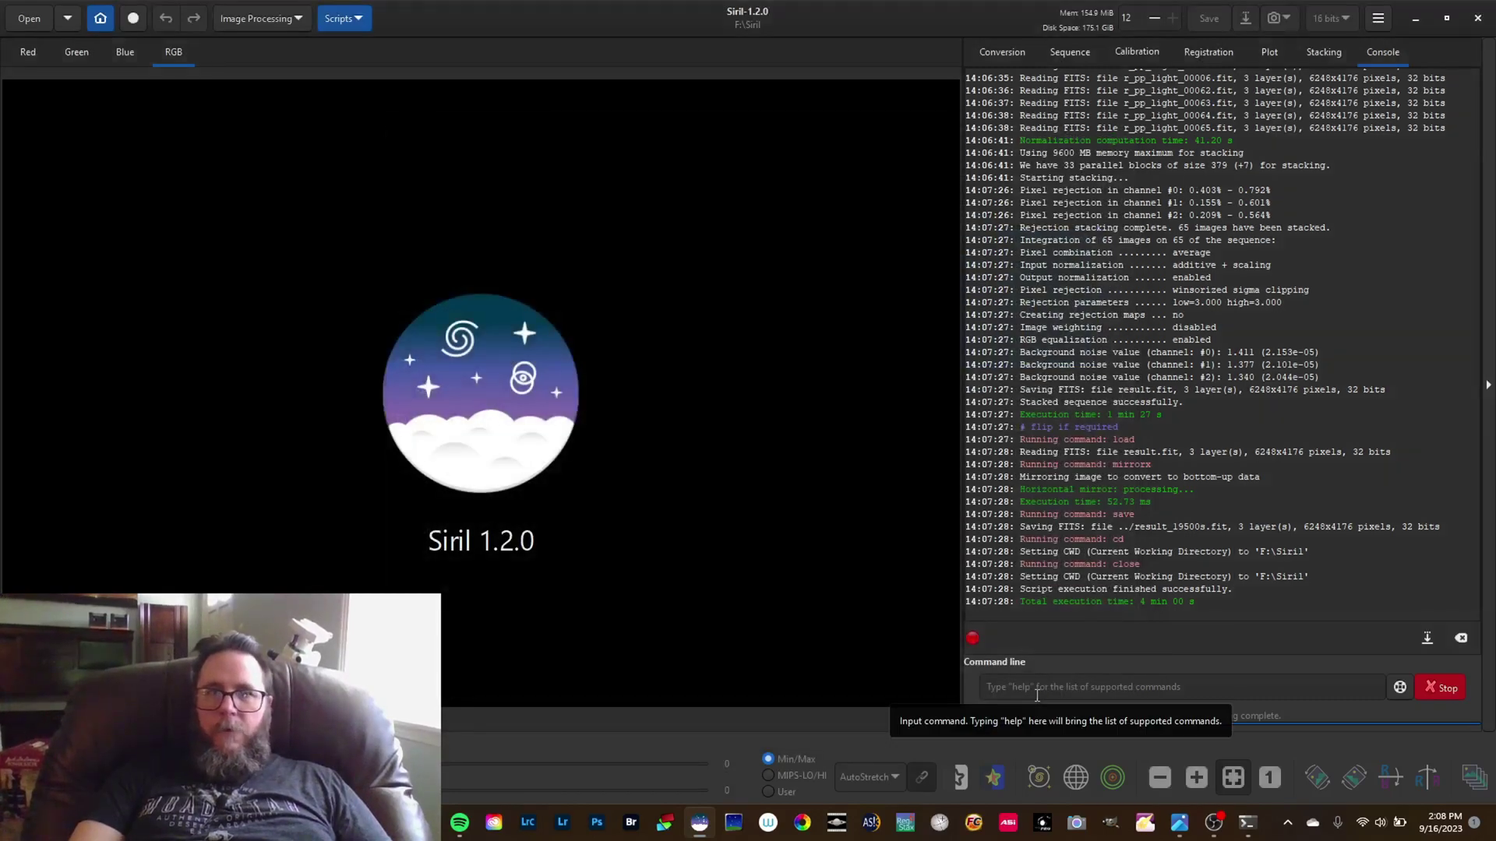
pyautogui.click(39, 21)
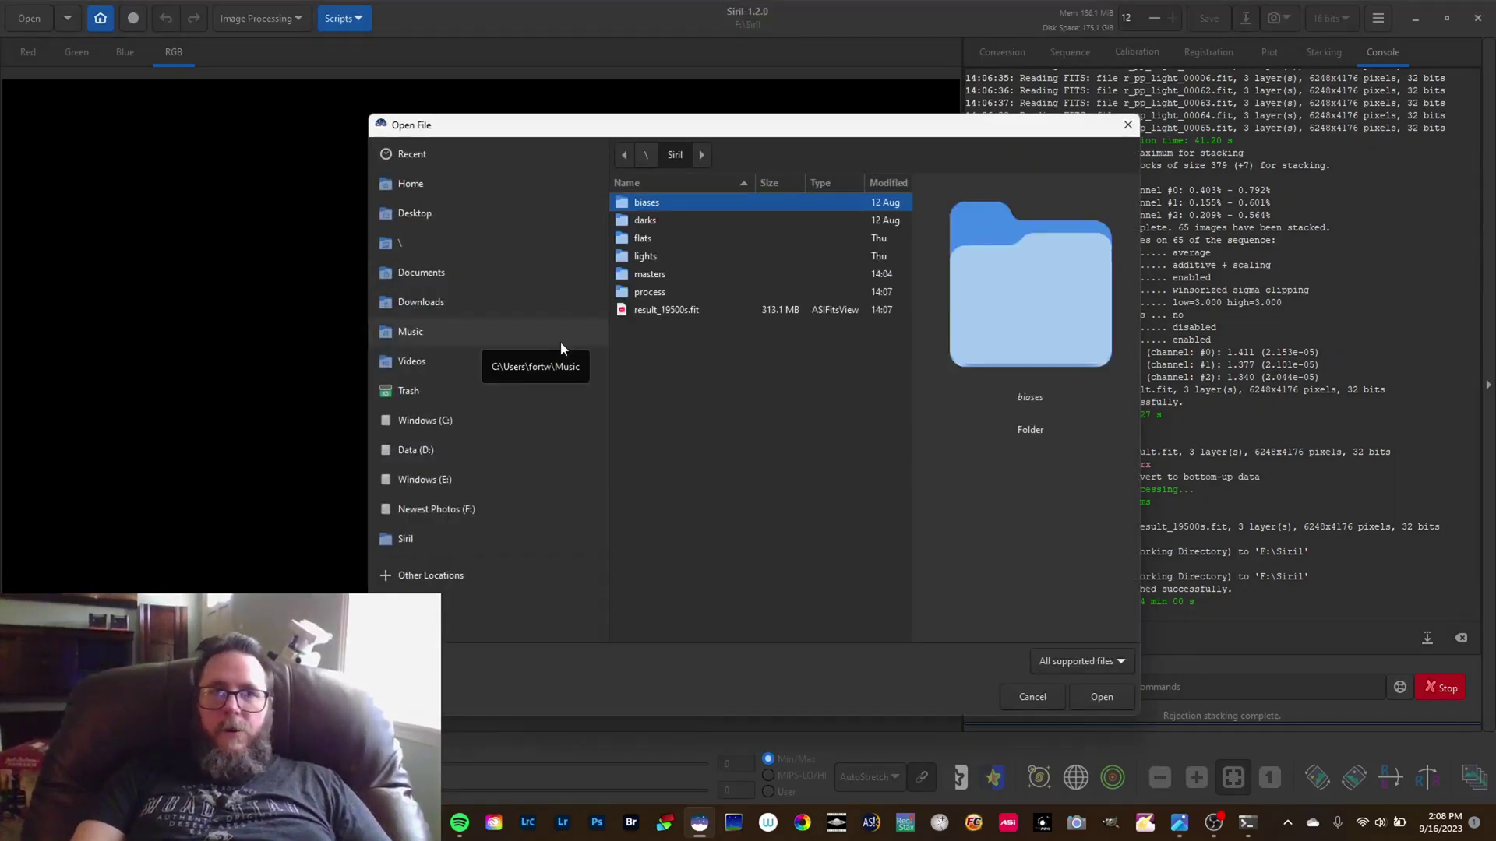
pyautogui.click(680, 256)
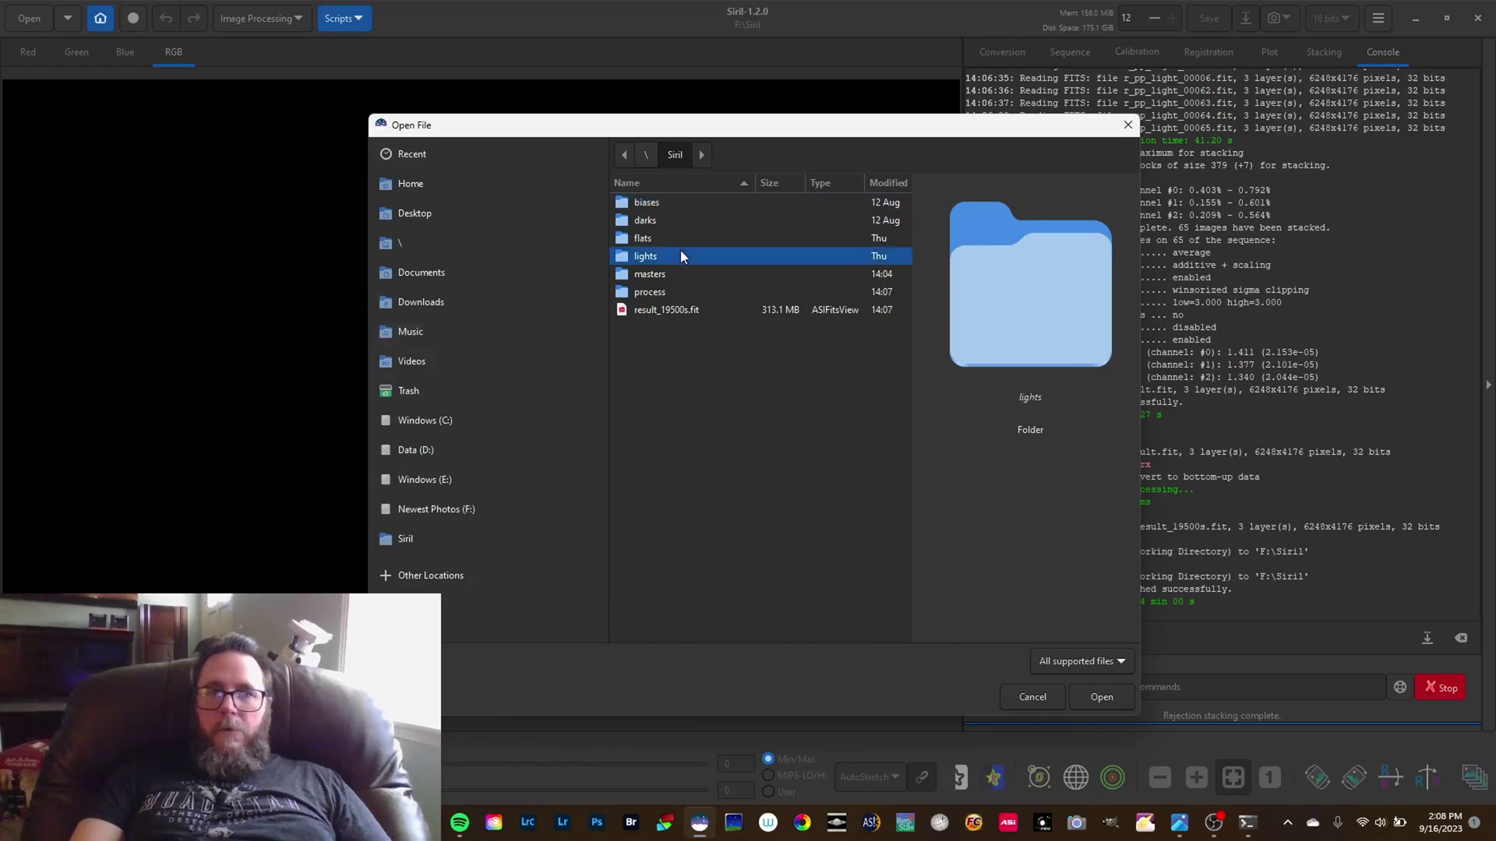
pyautogui.doubleClick(680, 256)
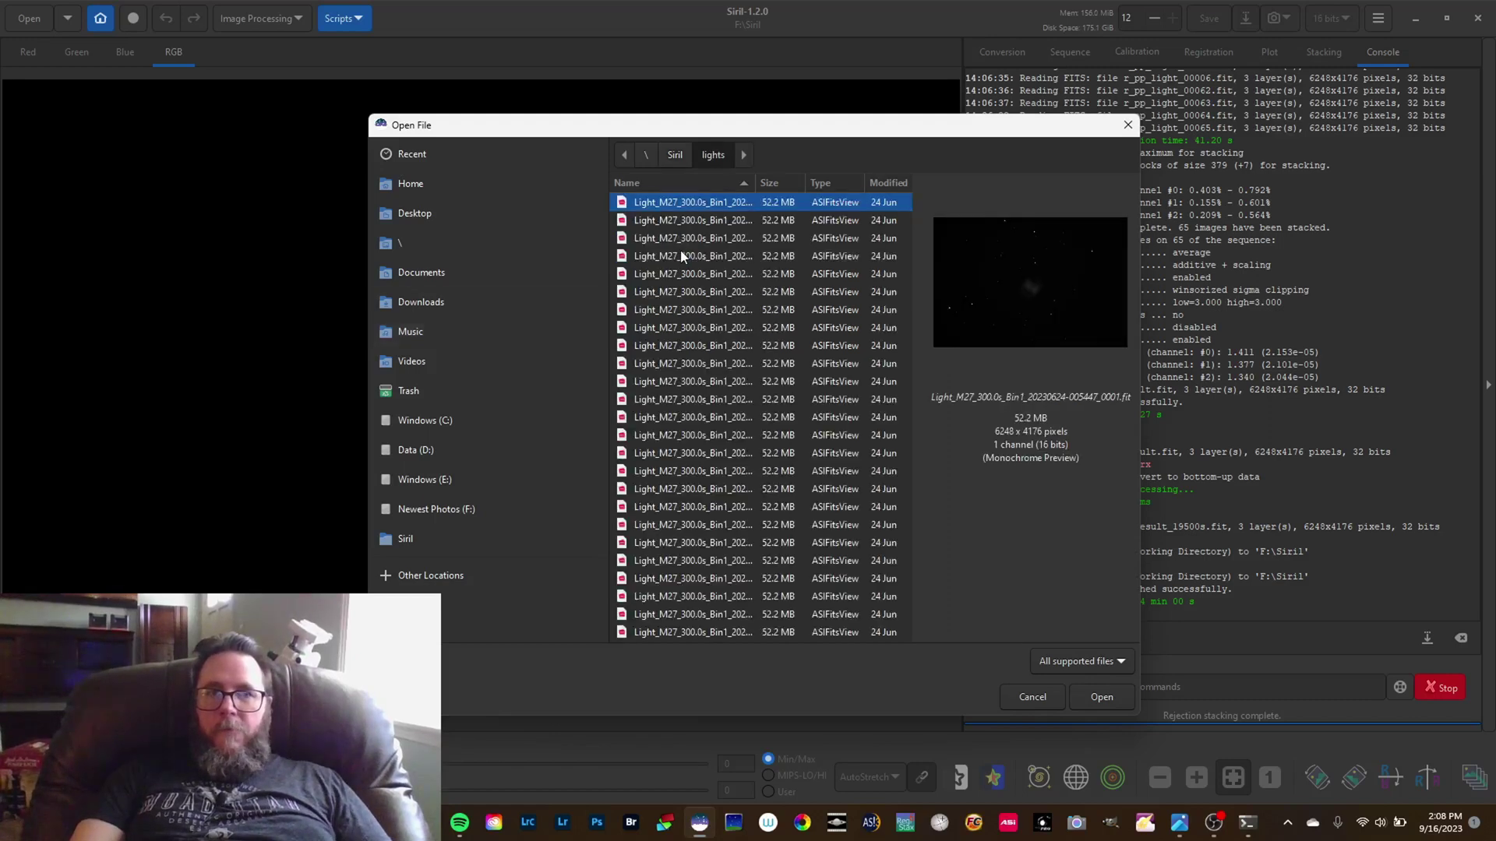
pyautogui.click(734, 424)
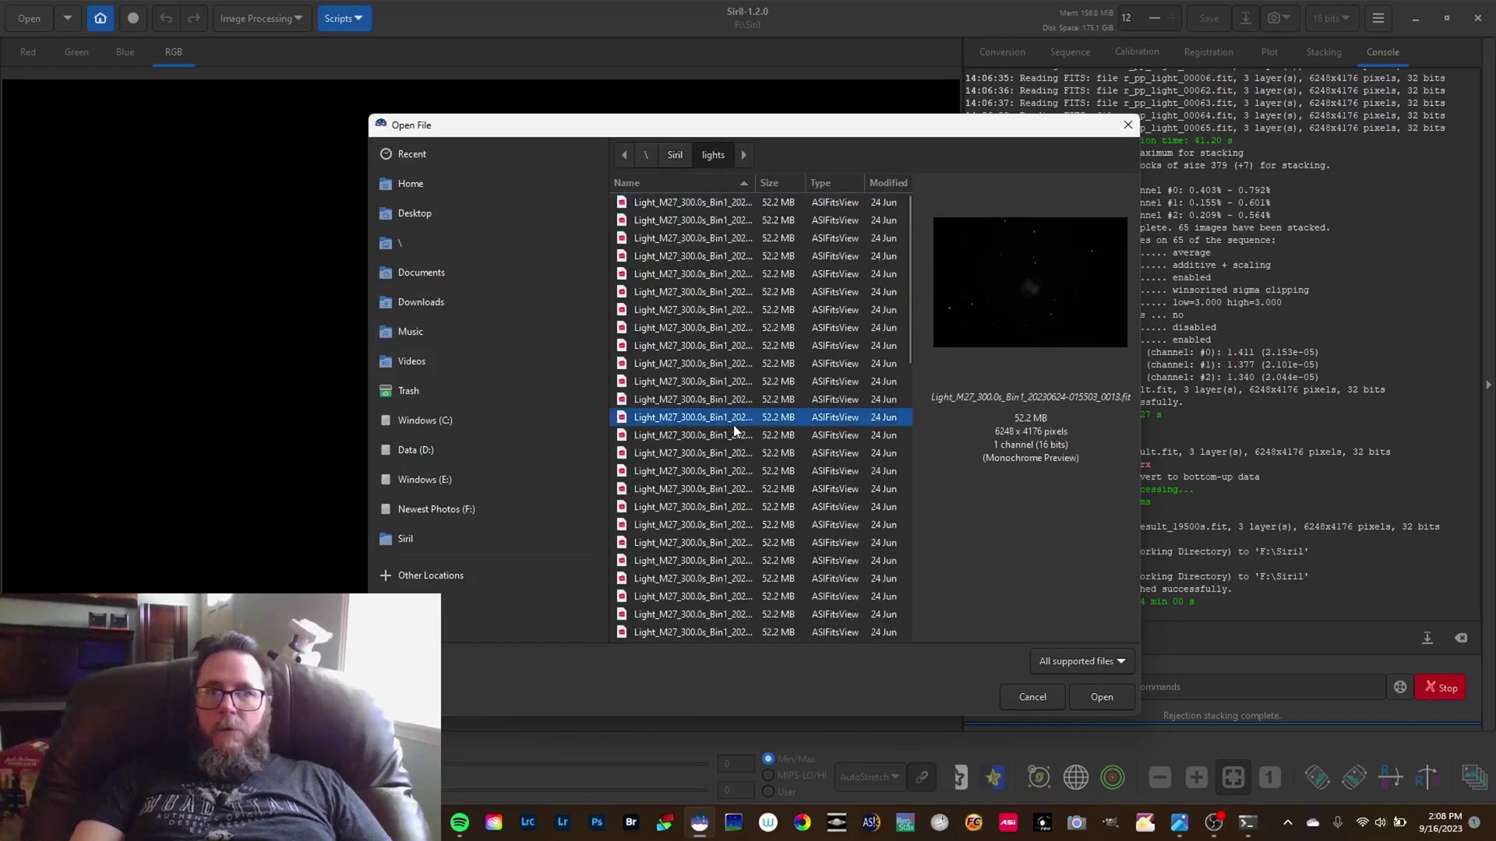
# Step: Load light frame 0013 and overlay its Dynamic PSF sensor-tilt diagram with FWHM values
pyautogui.click(1098, 700)
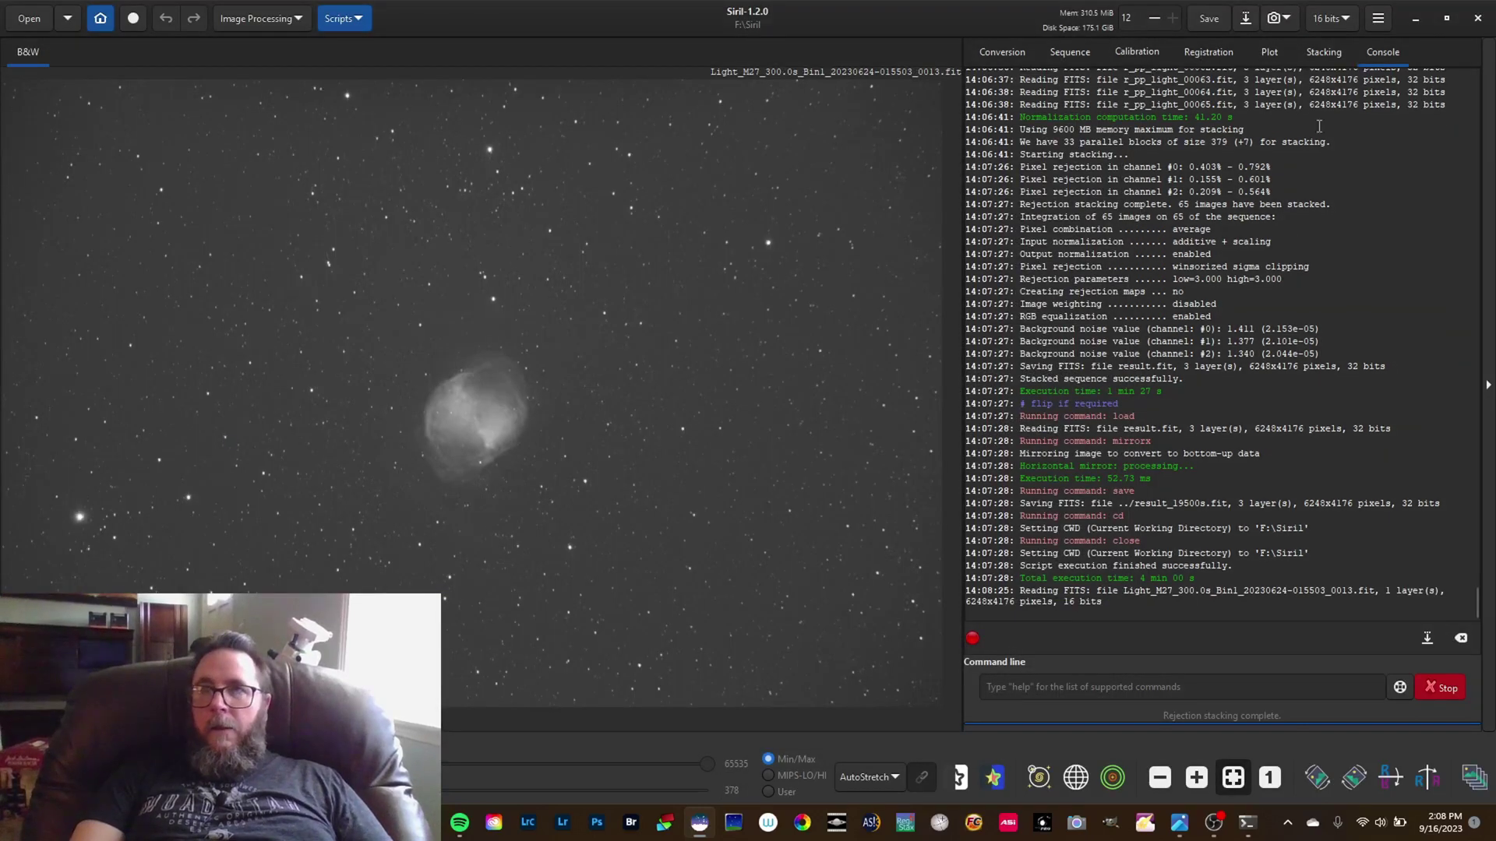
pyautogui.click(1378, 18)
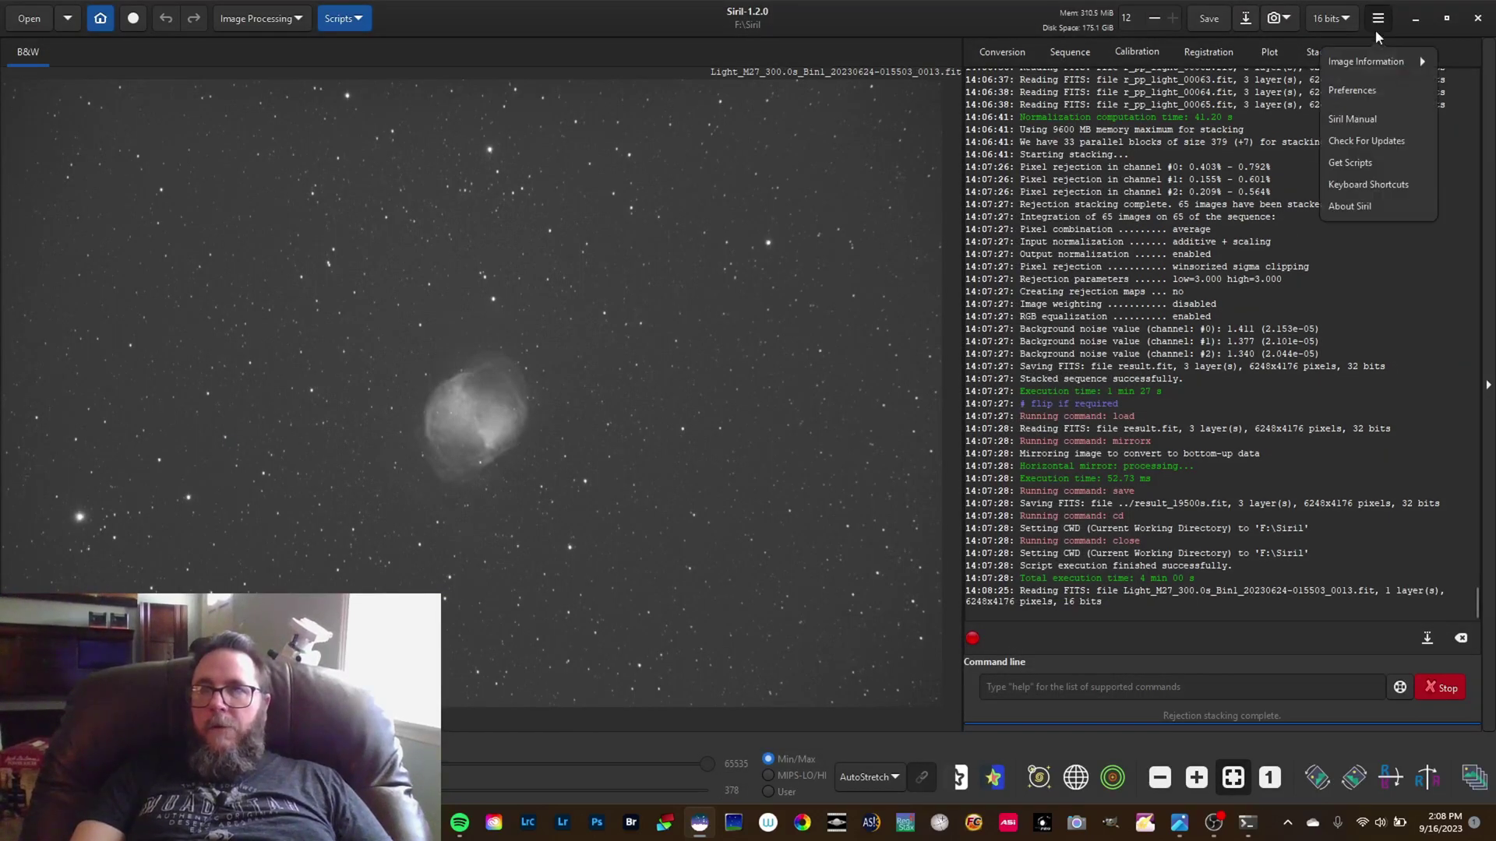
pyautogui.click(1368, 58)
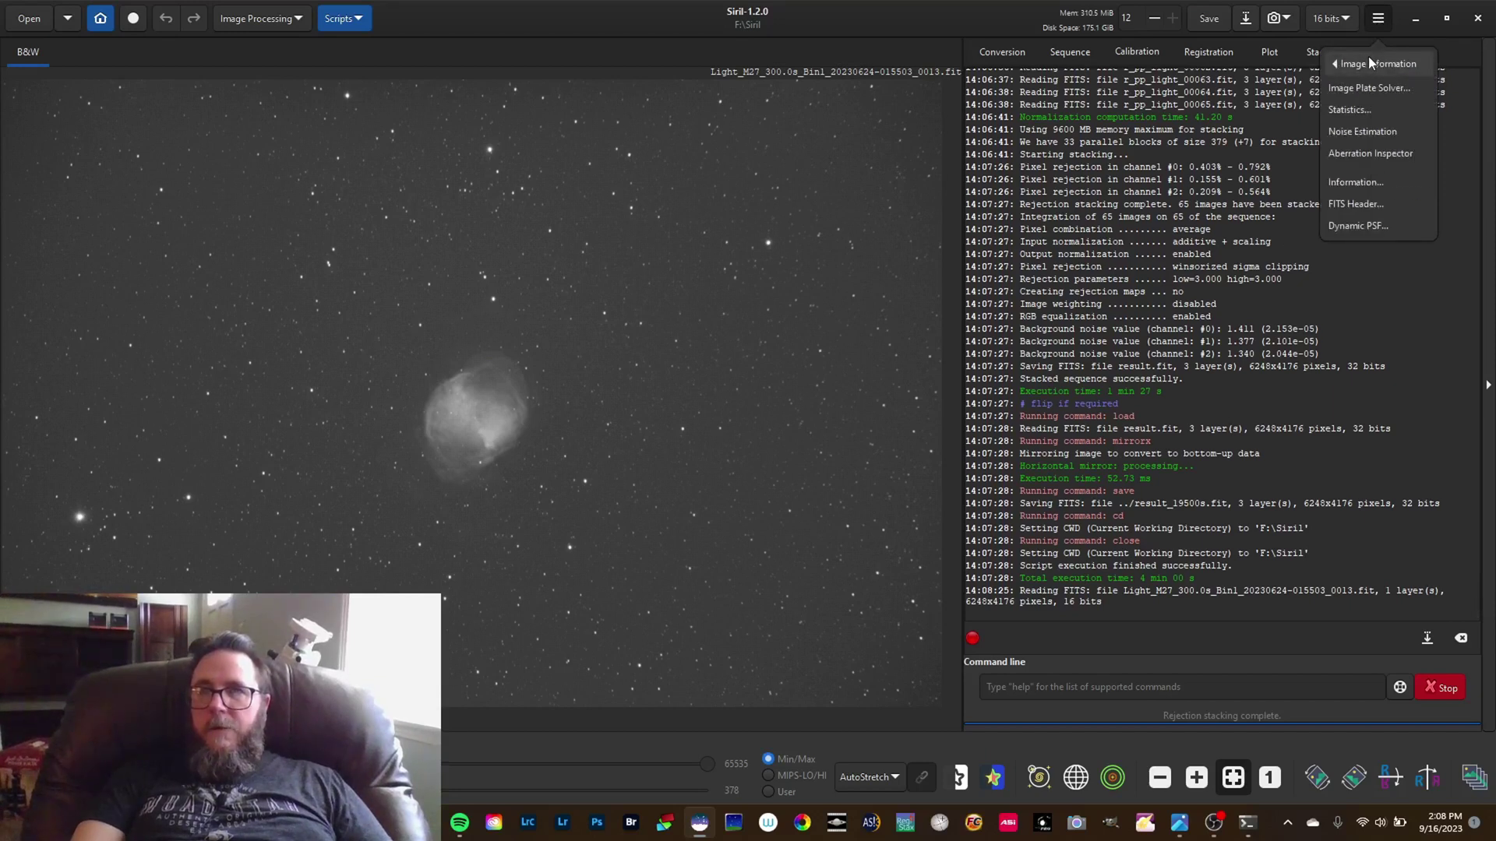
pyautogui.click(1387, 226)
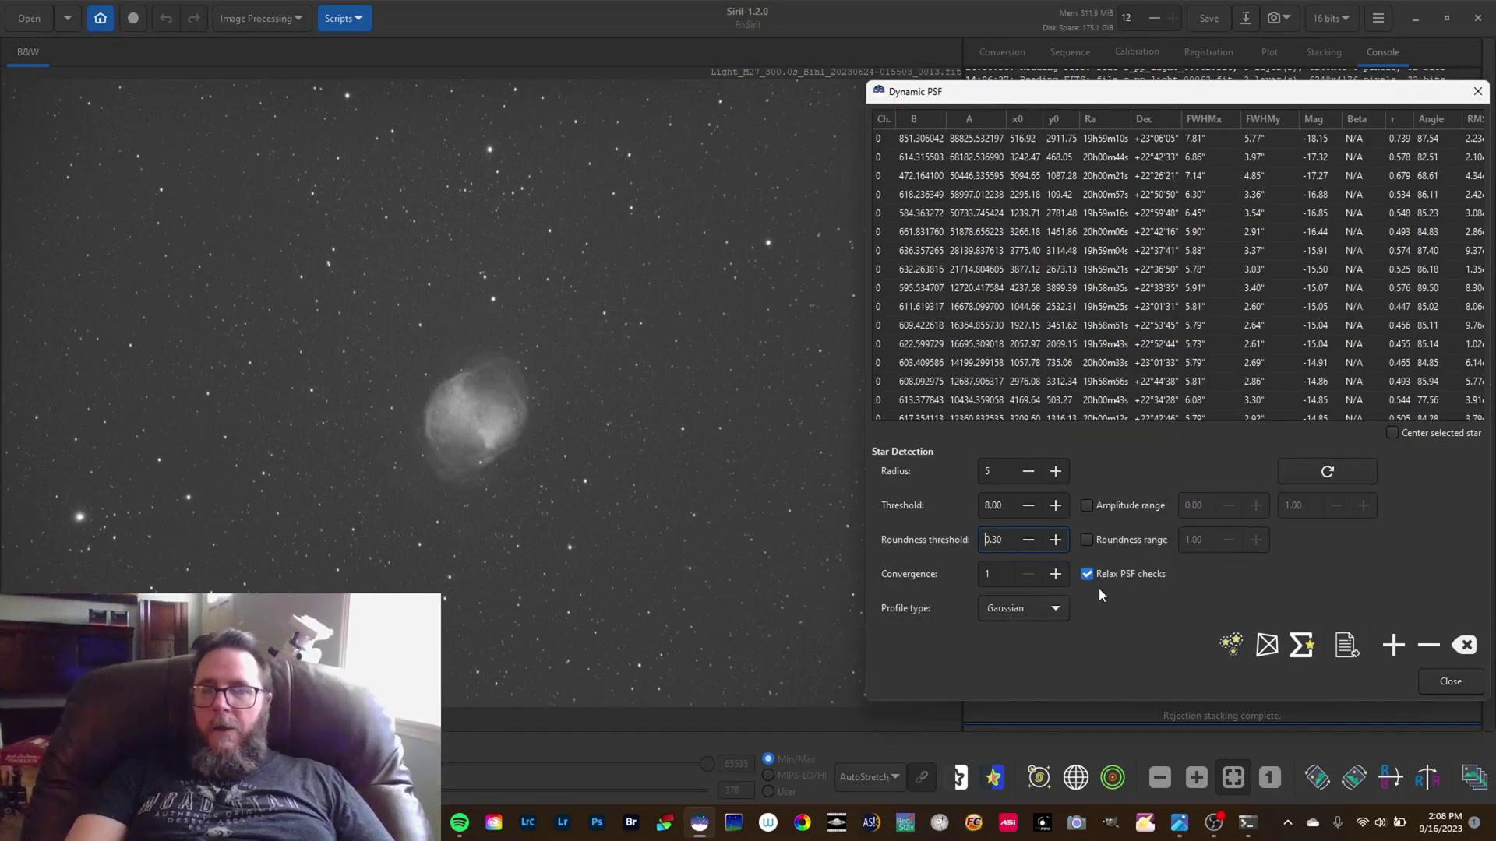
pyautogui.moveTo(1089, 586)
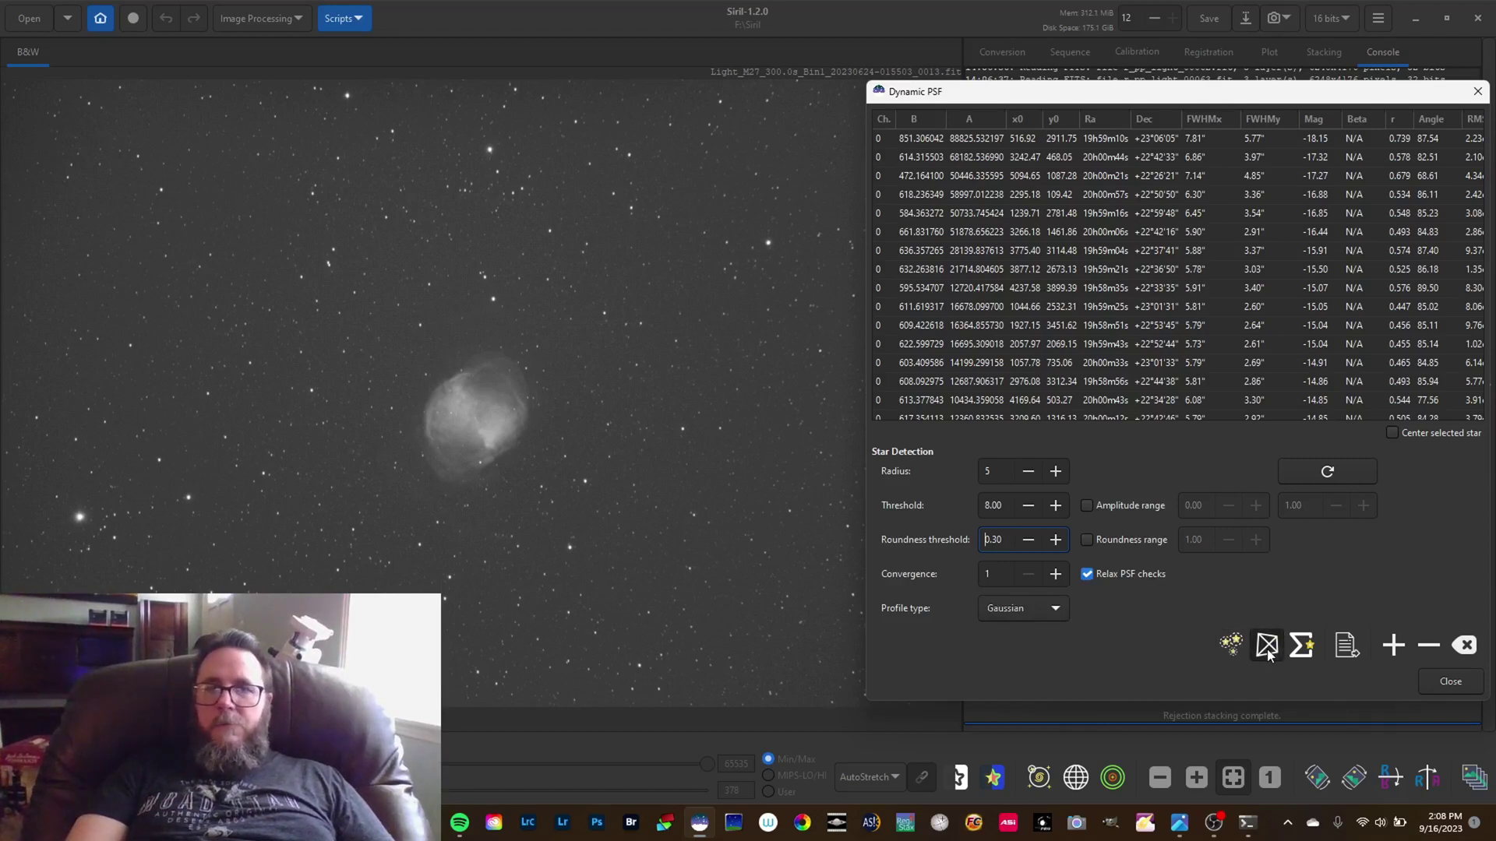
pyautogui.click(1267, 647)
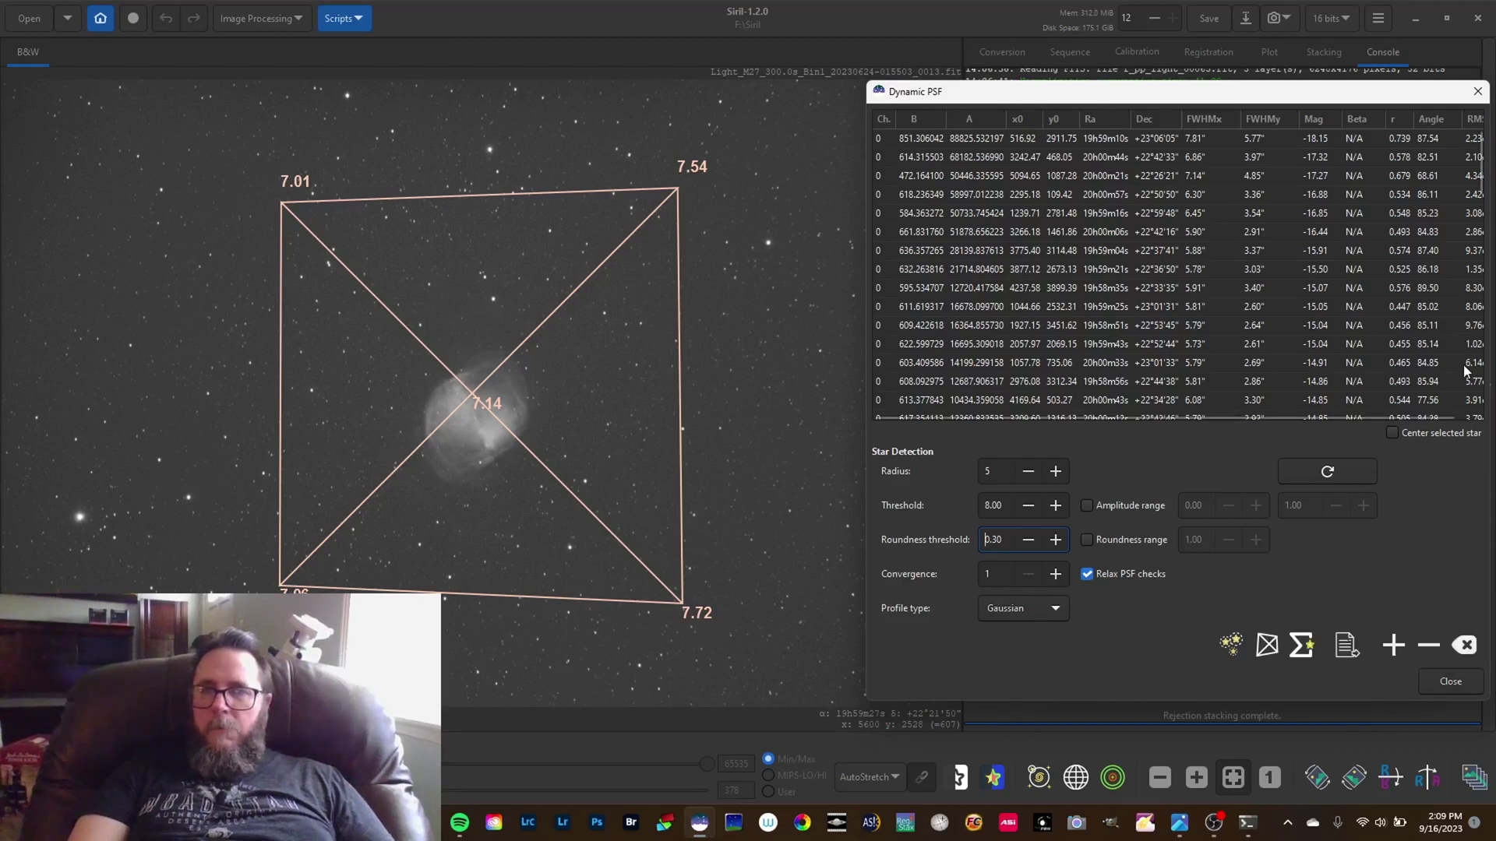
pyautogui.click(1447, 681)
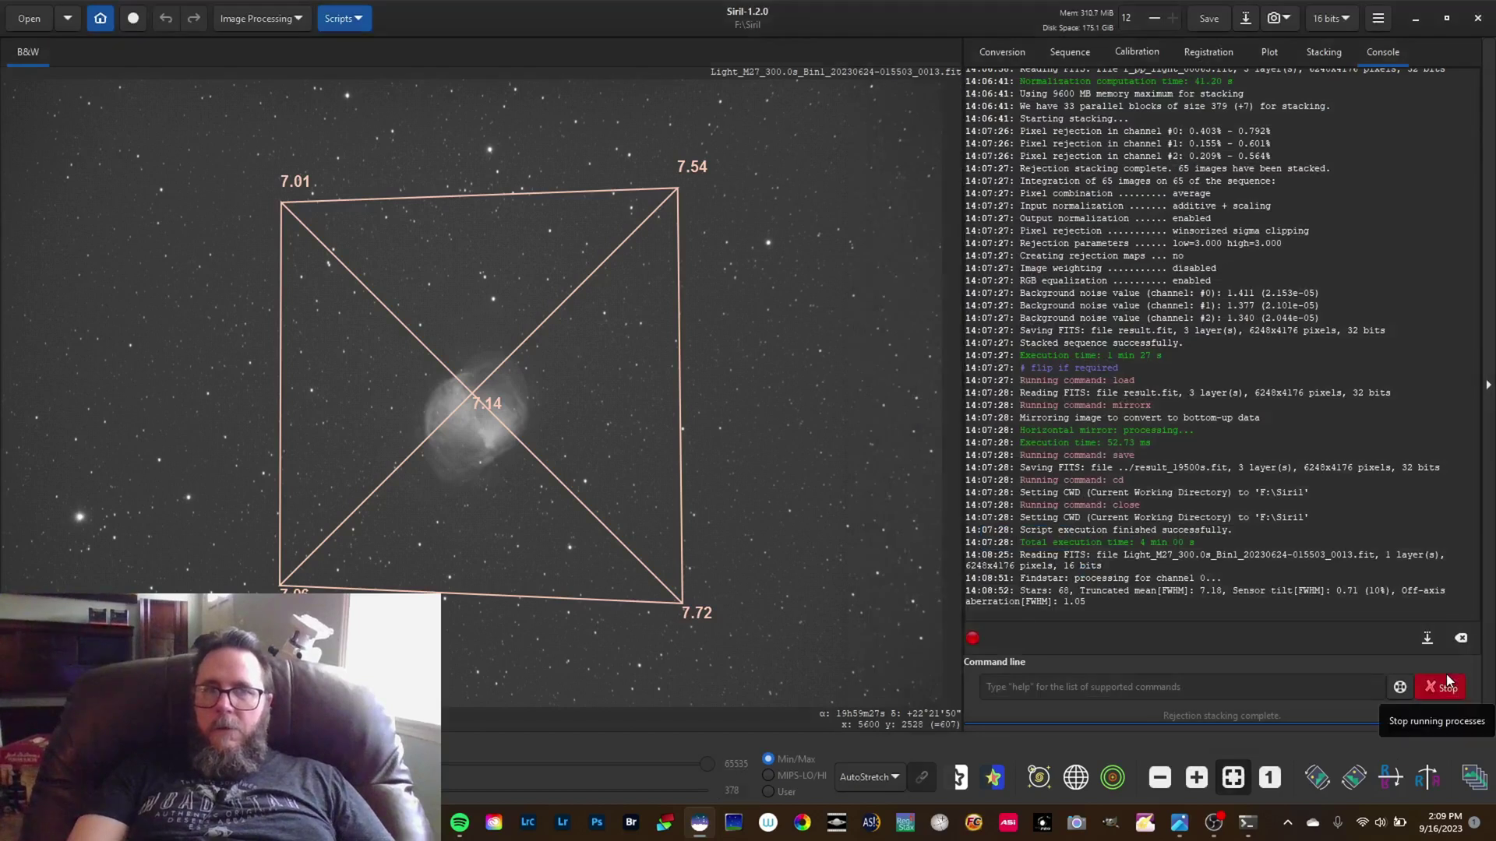
pyautogui.click(1378, 18)
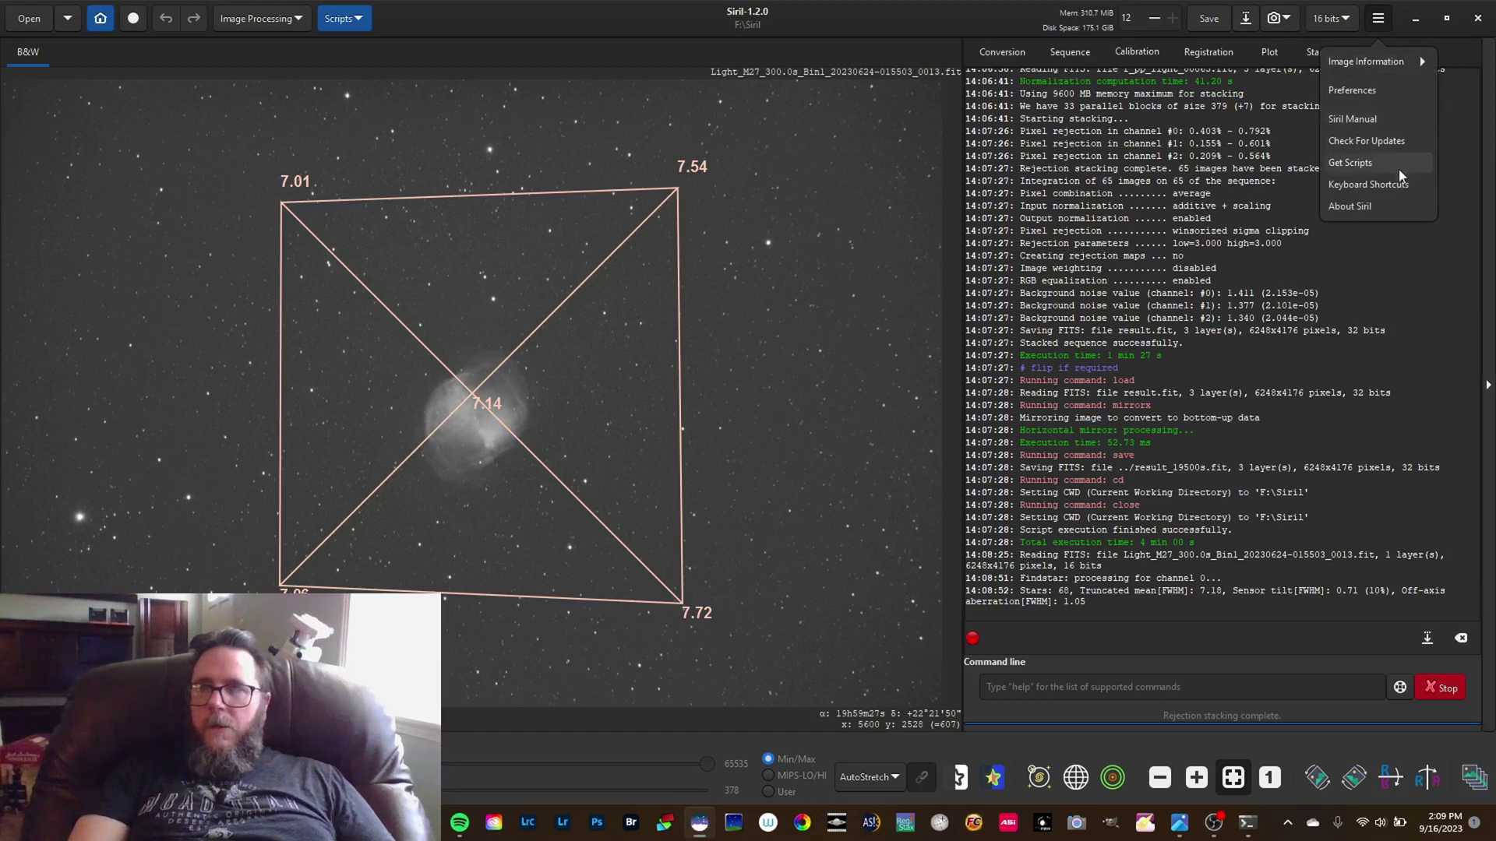
pyautogui.click(1390, 59)
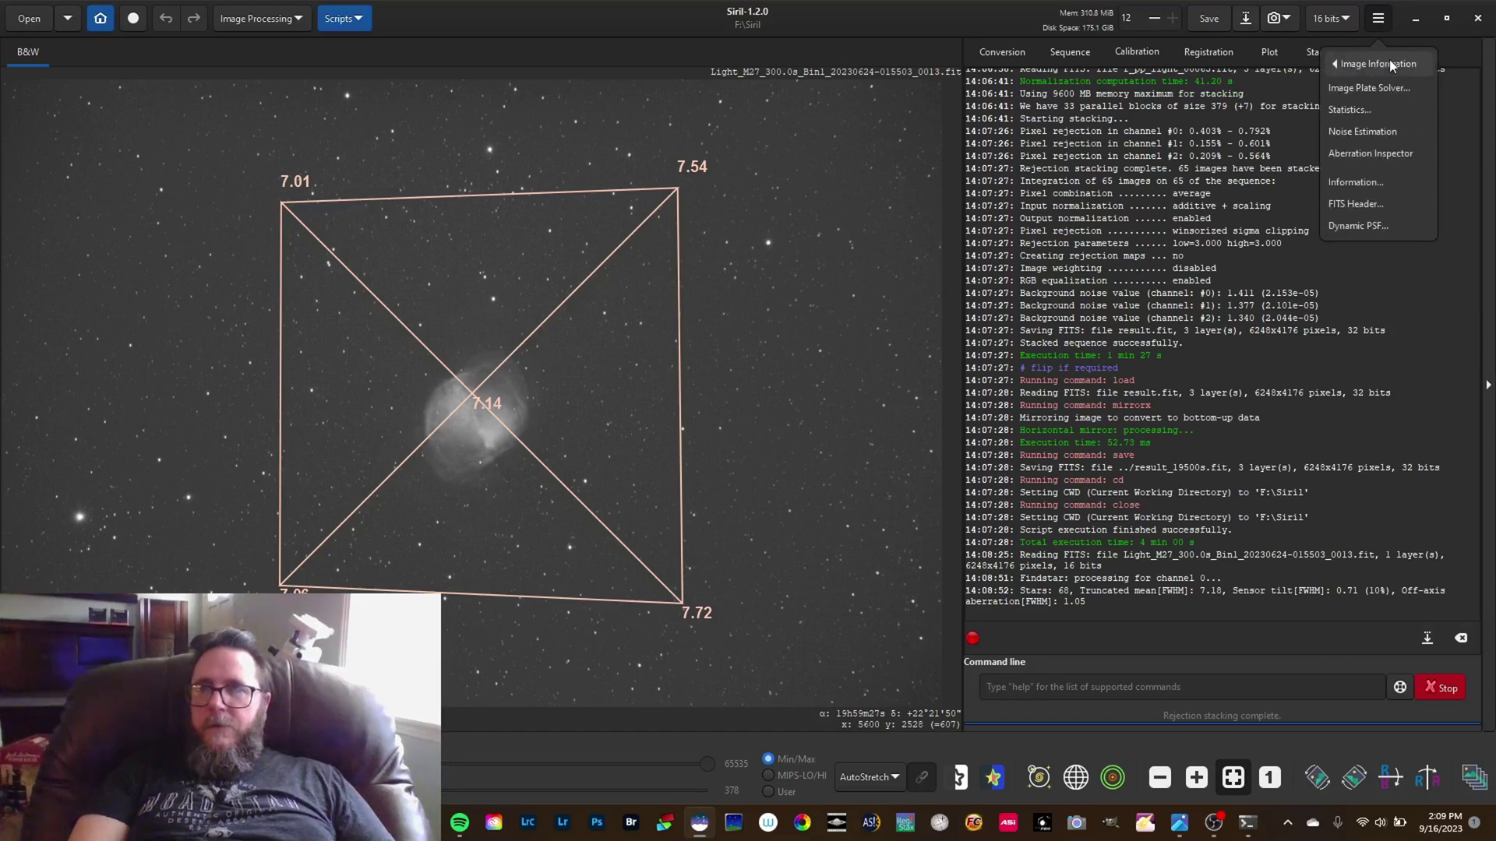
pyautogui.click(1390, 153)
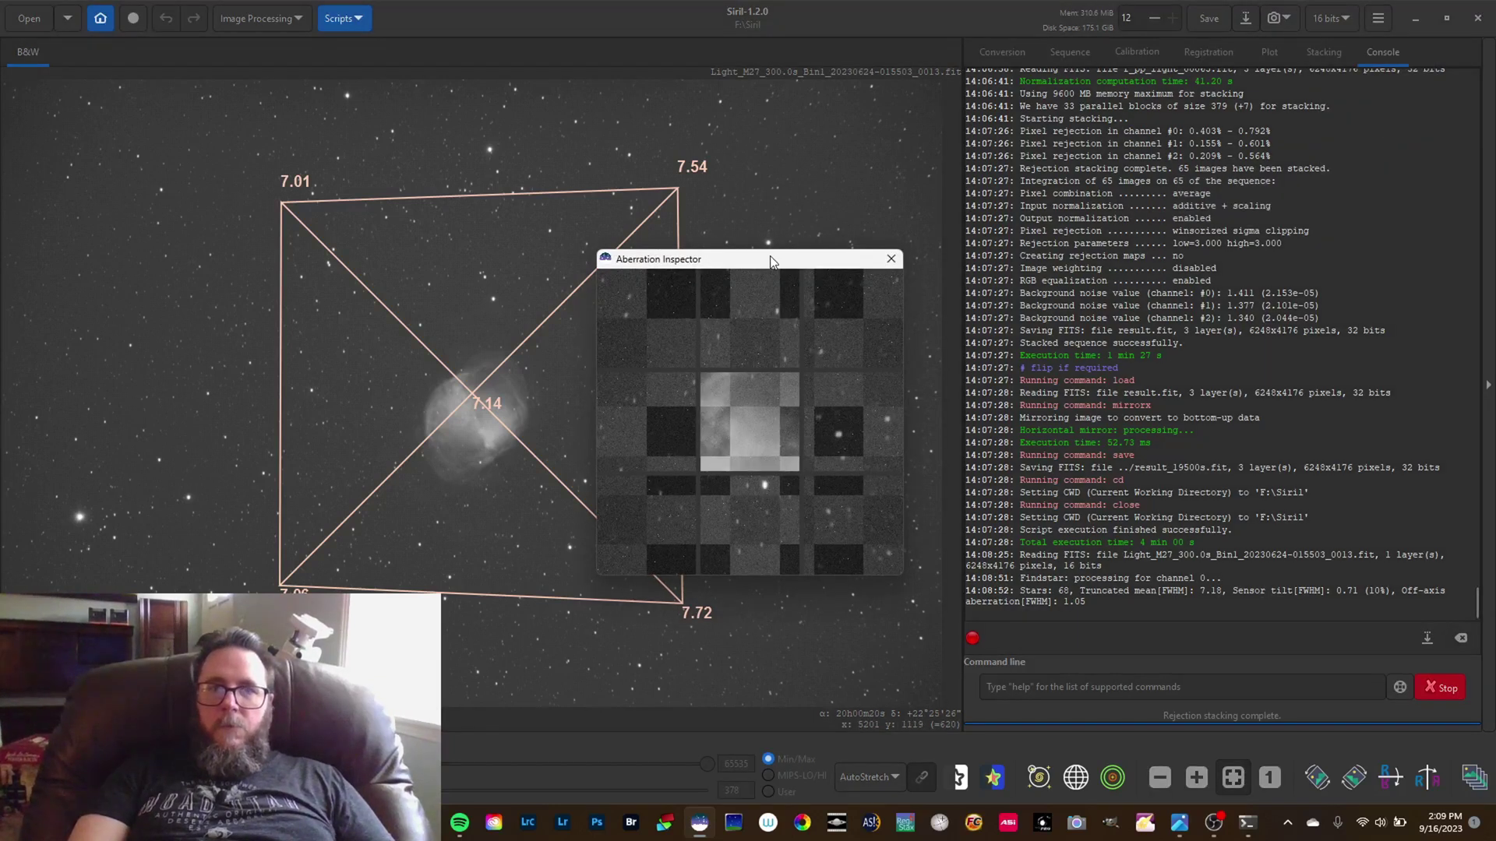
pyautogui.moveTo(770, 261); pyautogui.dragTo(1173, 212)
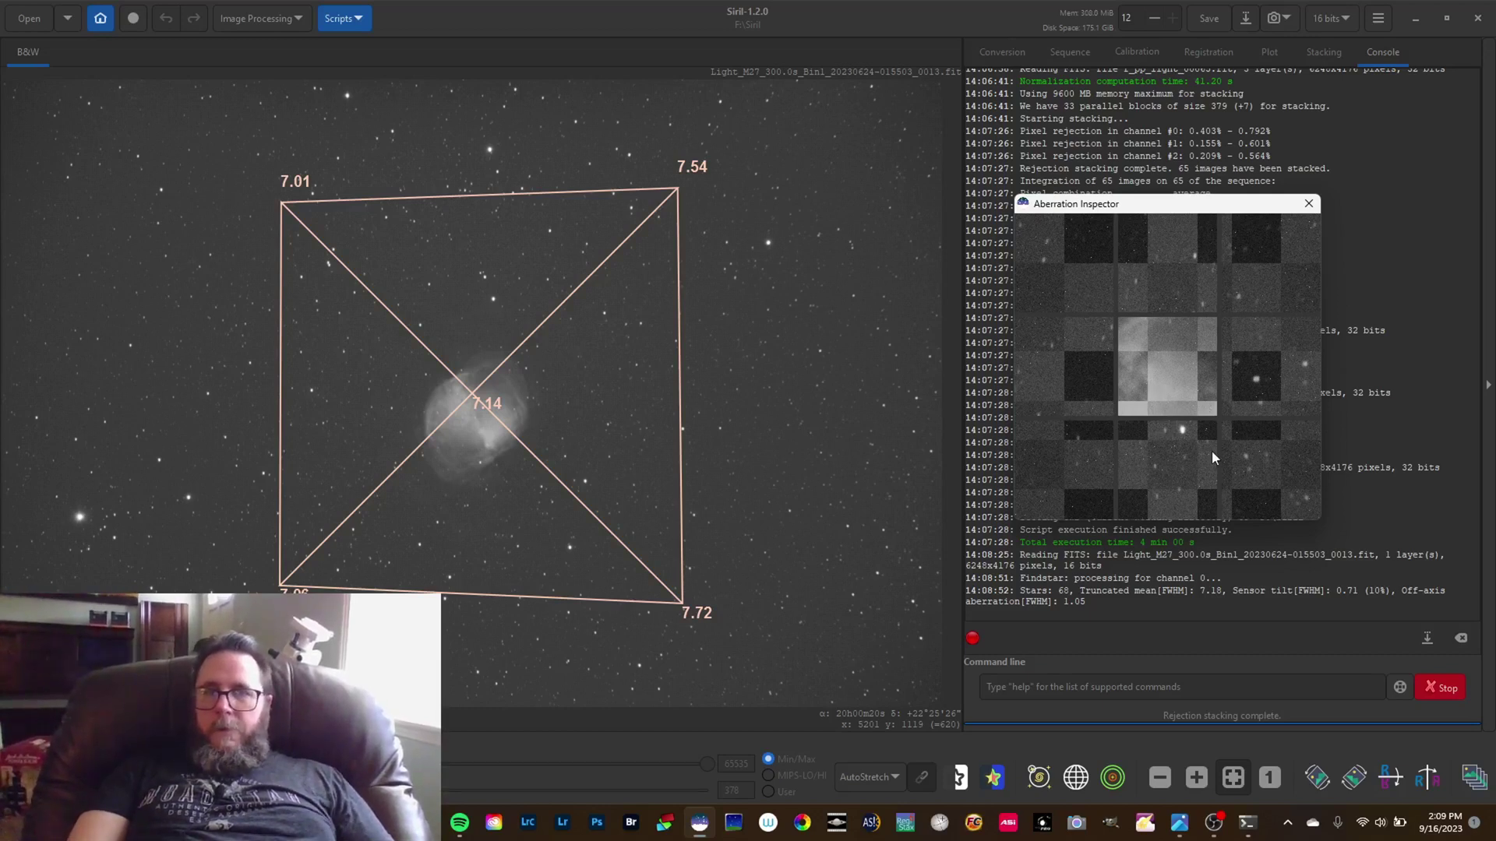
pyautogui.click(1301, 204)
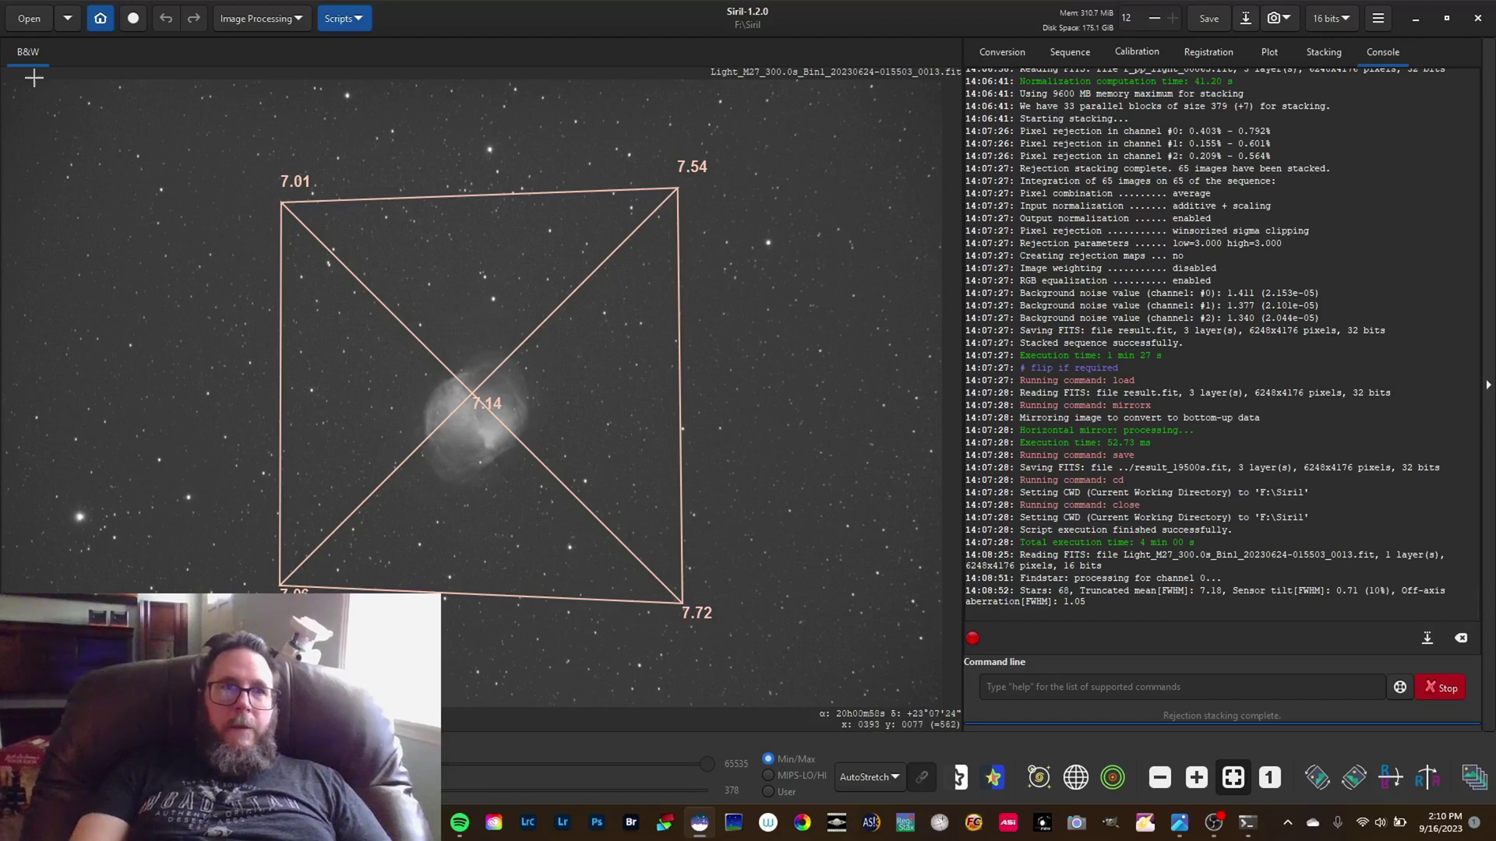
# Step: Open the stacked result_19500s.fit colour image of the Dumbbell Nebula
pyautogui.click(28, 19)
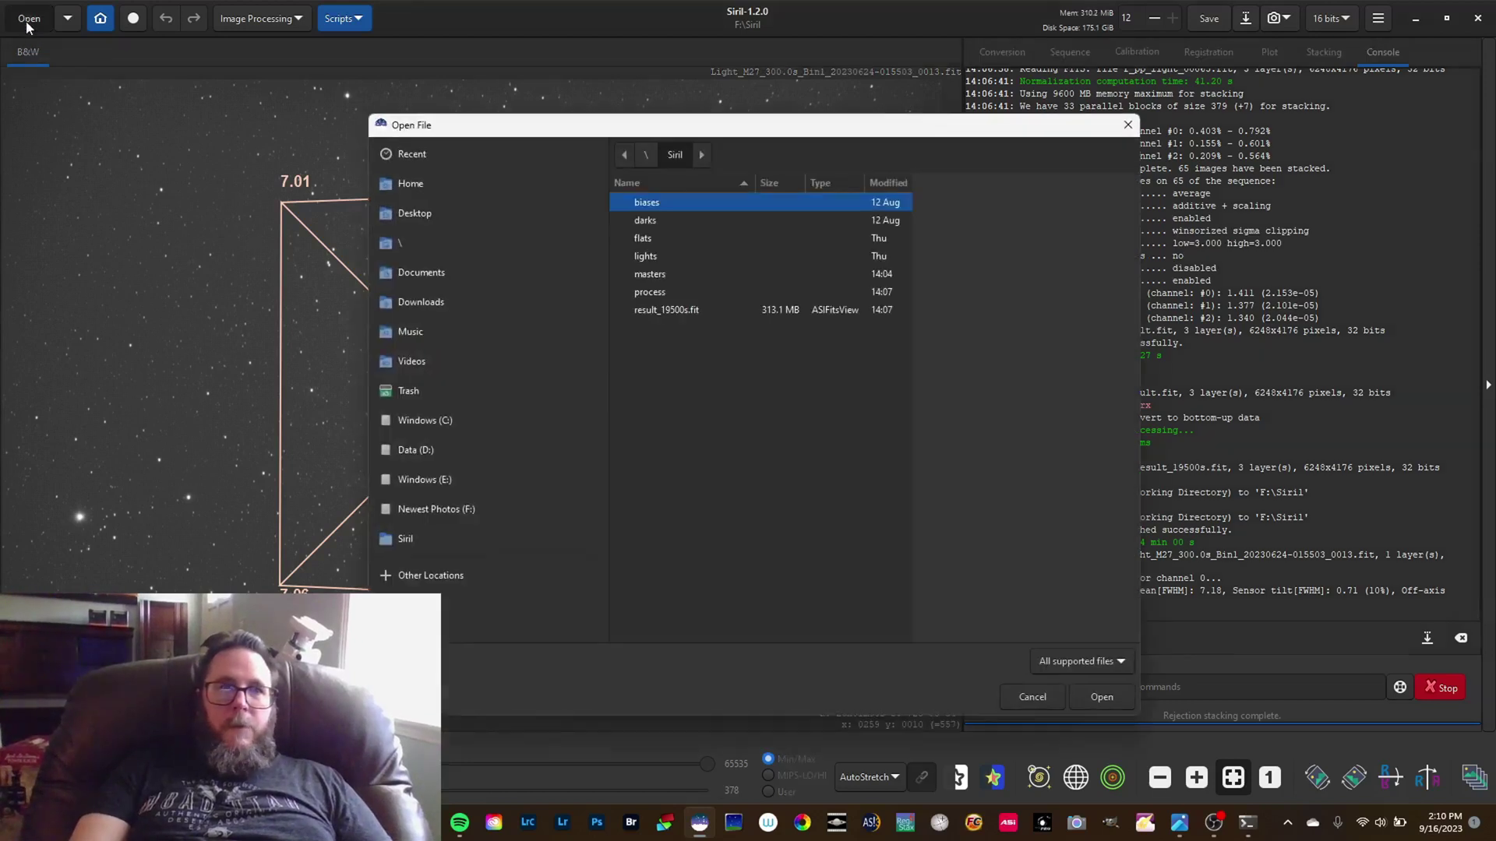
pyautogui.click(702, 309)
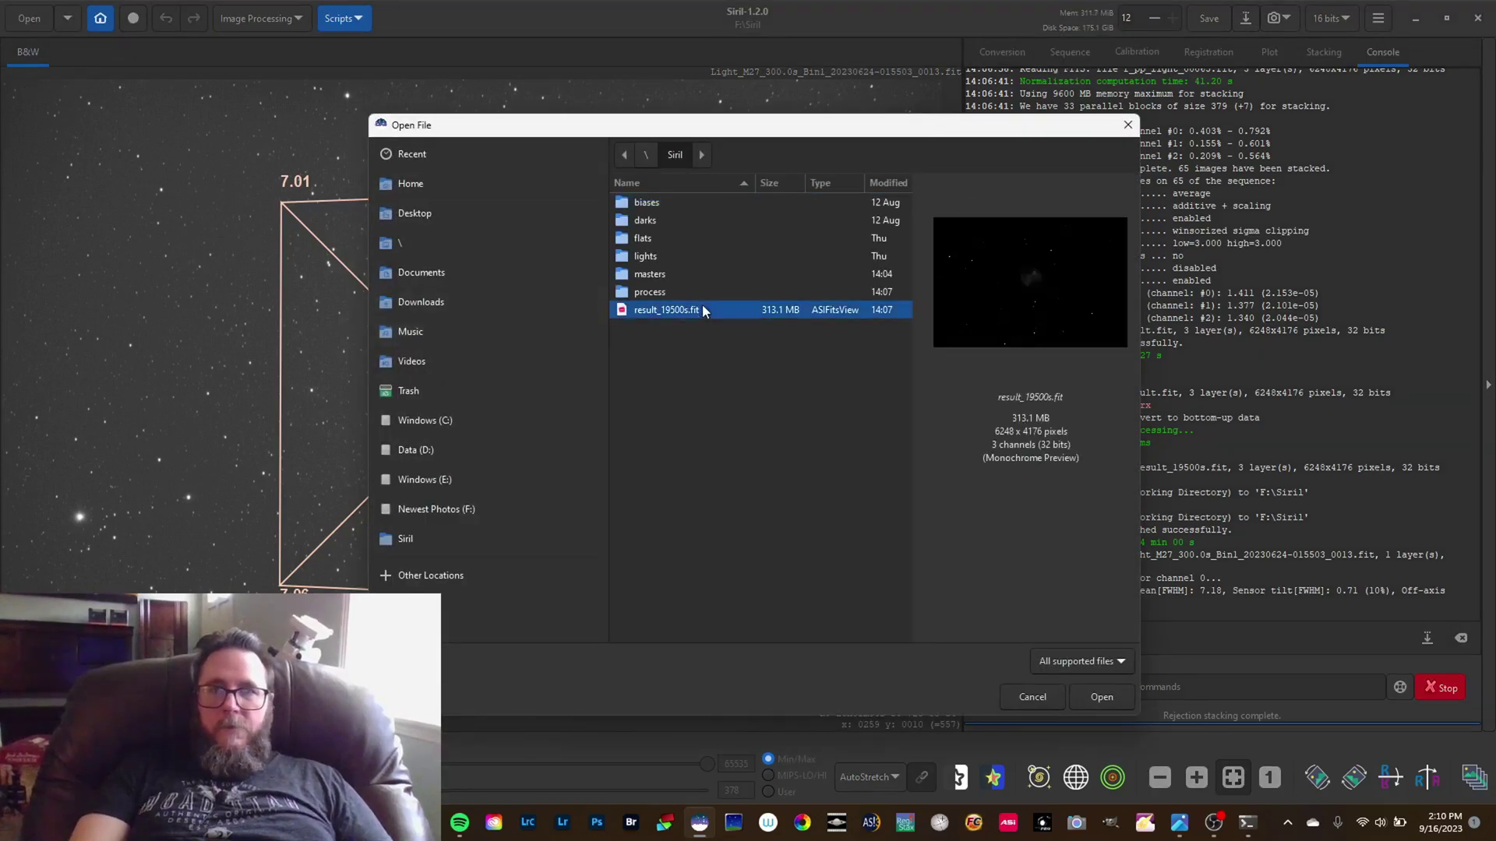
pyautogui.click(1099, 699)
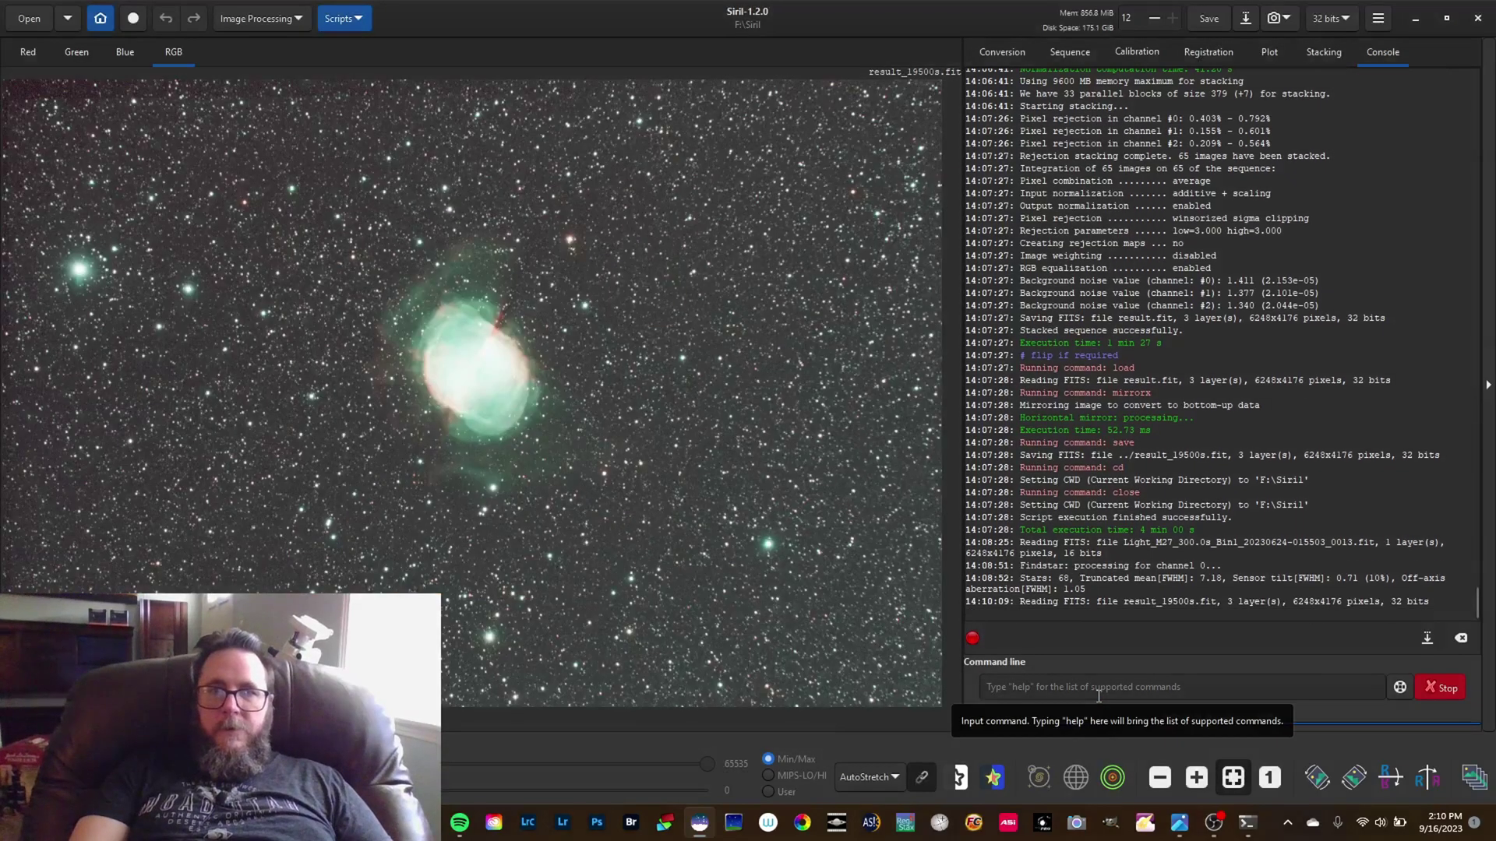
# Step: Switch the display stretch to Linear, then back to AutoStretch
pyautogui.click(892, 778)
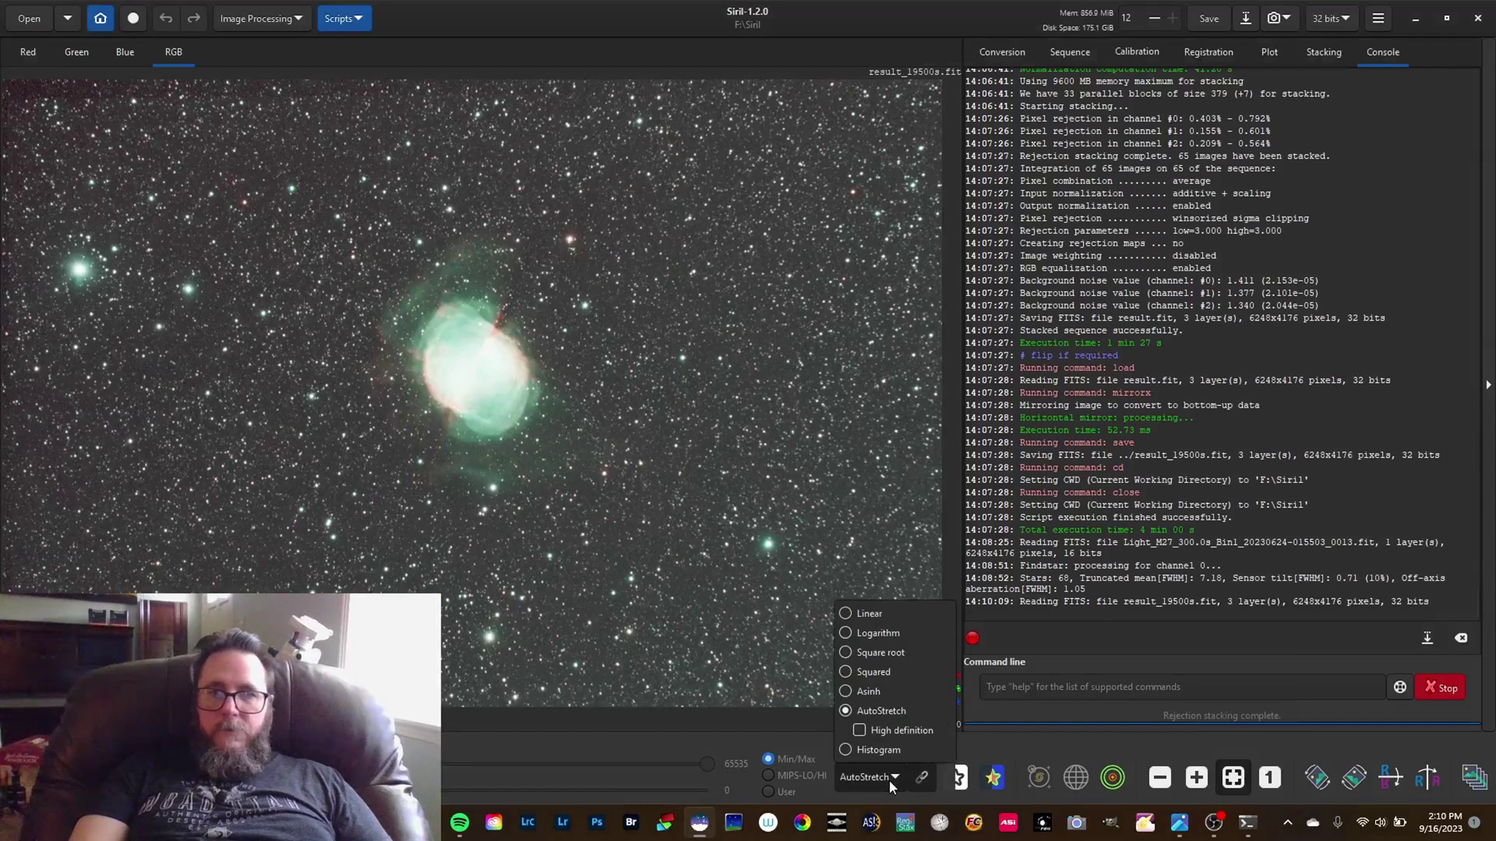
pyautogui.click(847, 616)
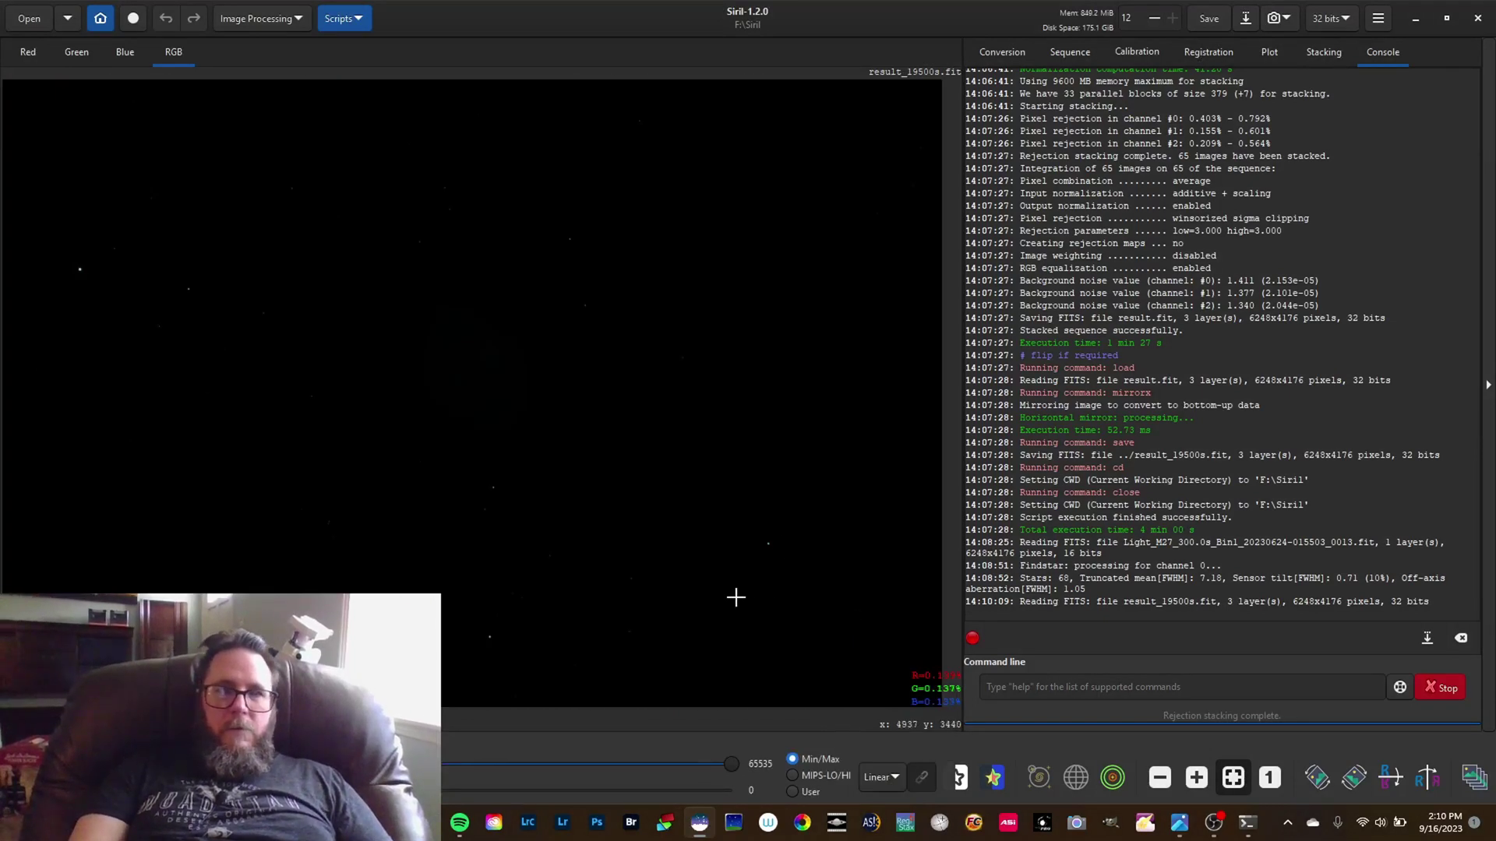
pyautogui.click(896, 779)
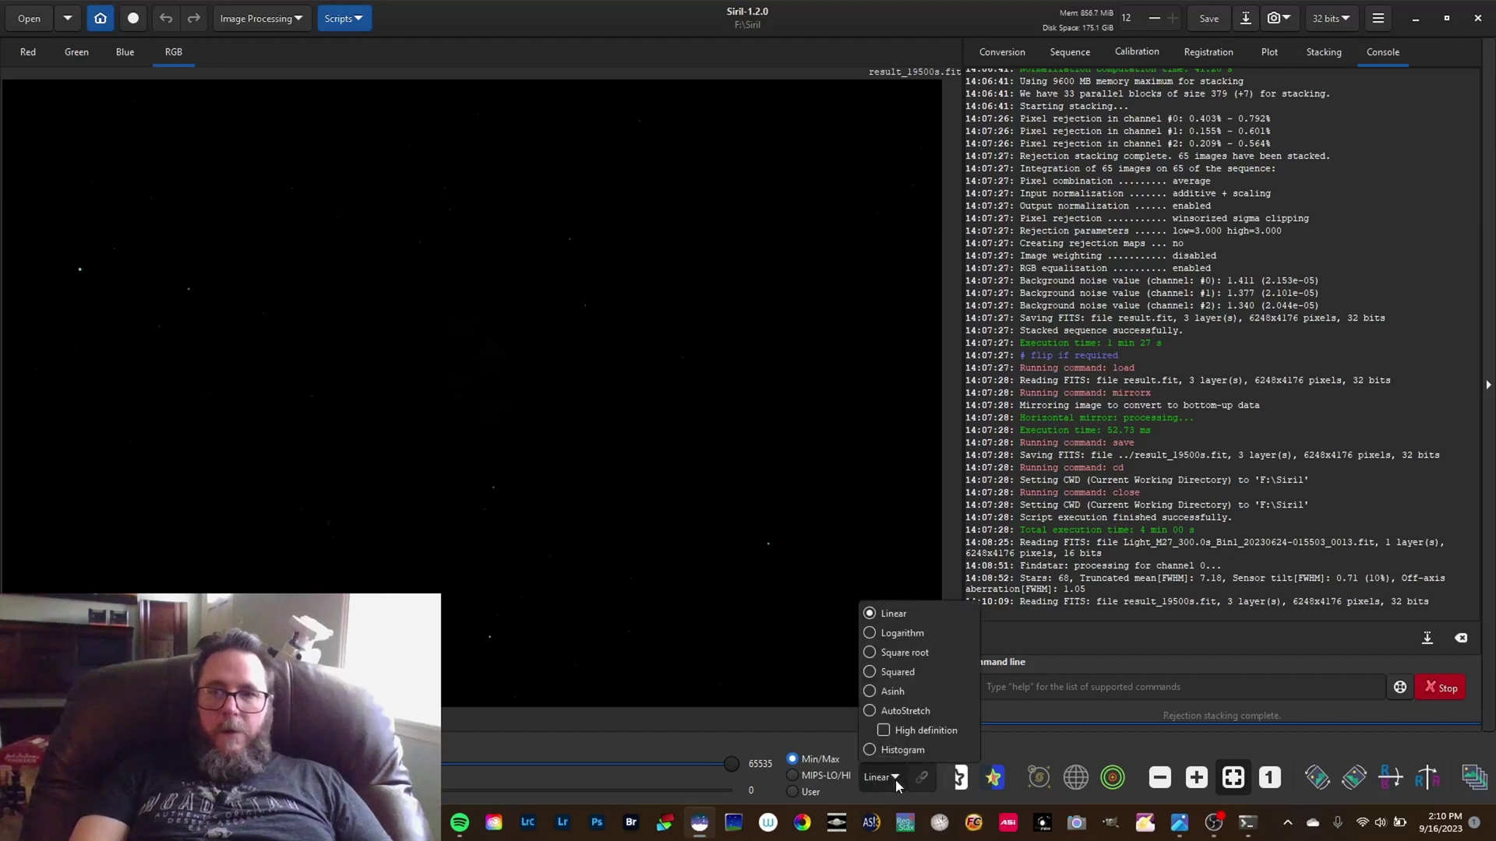
pyautogui.click(901, 712)
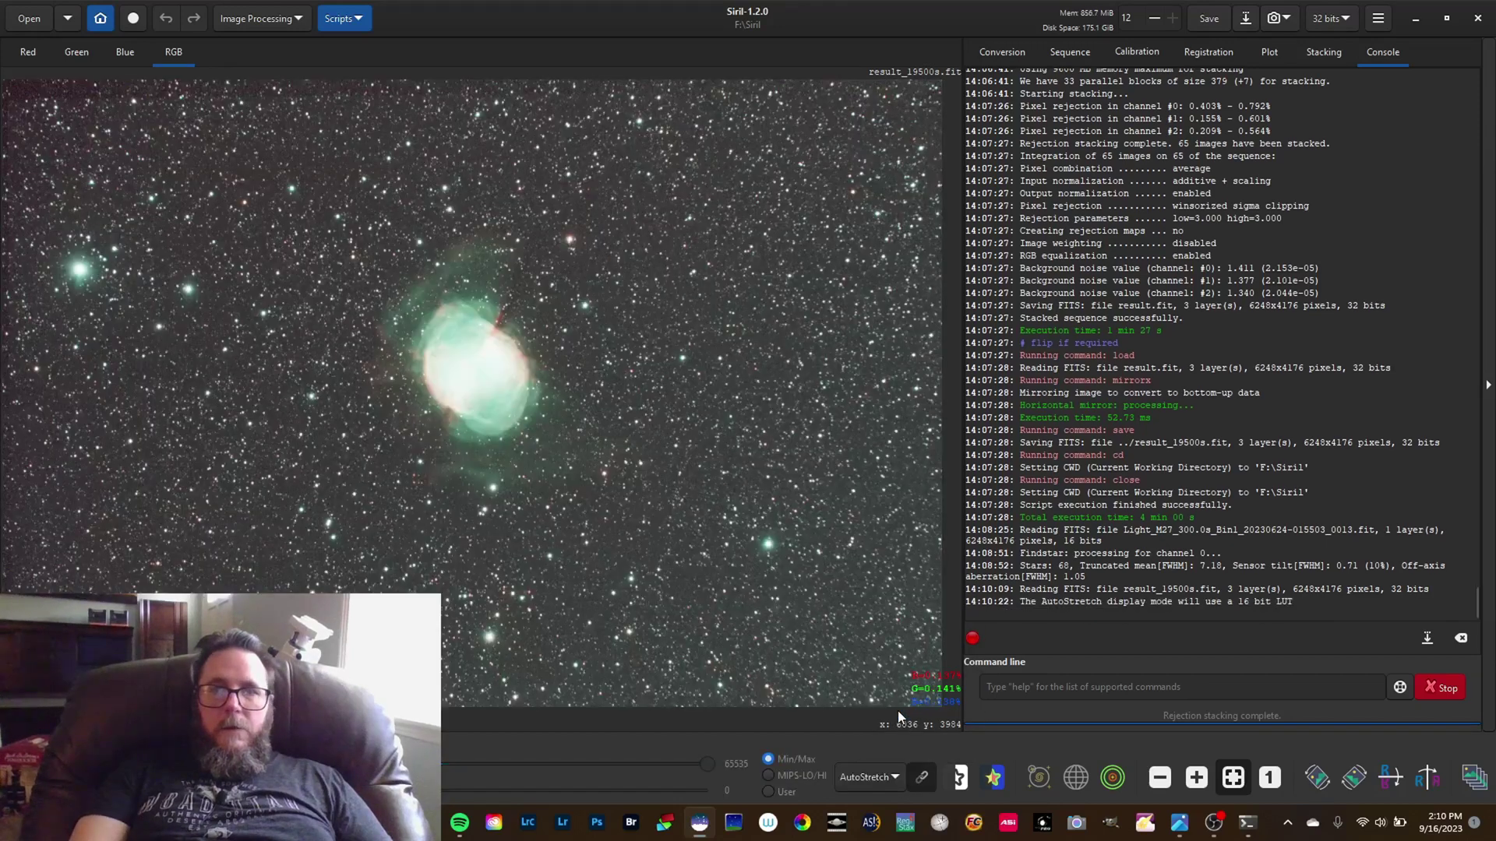